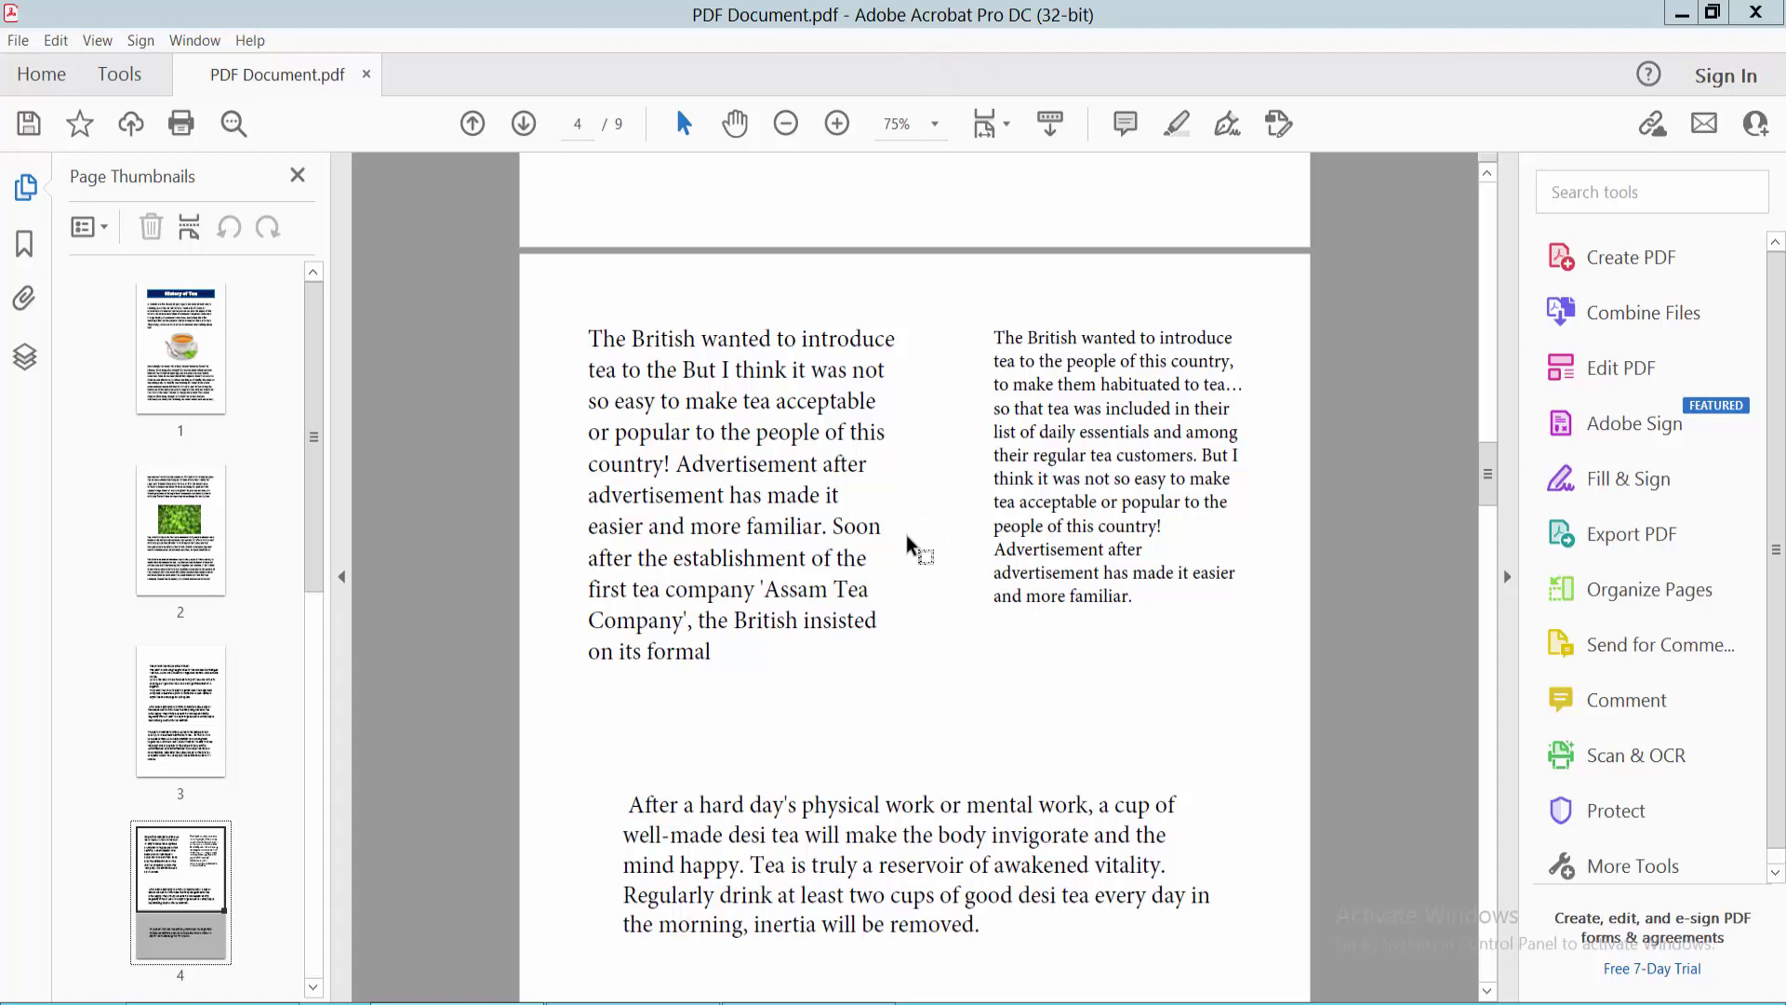
Open the Comment tools from the Tools collection for page 4 of the tea PDF
click(119, 74)
scroll(629, 433, down, 1)
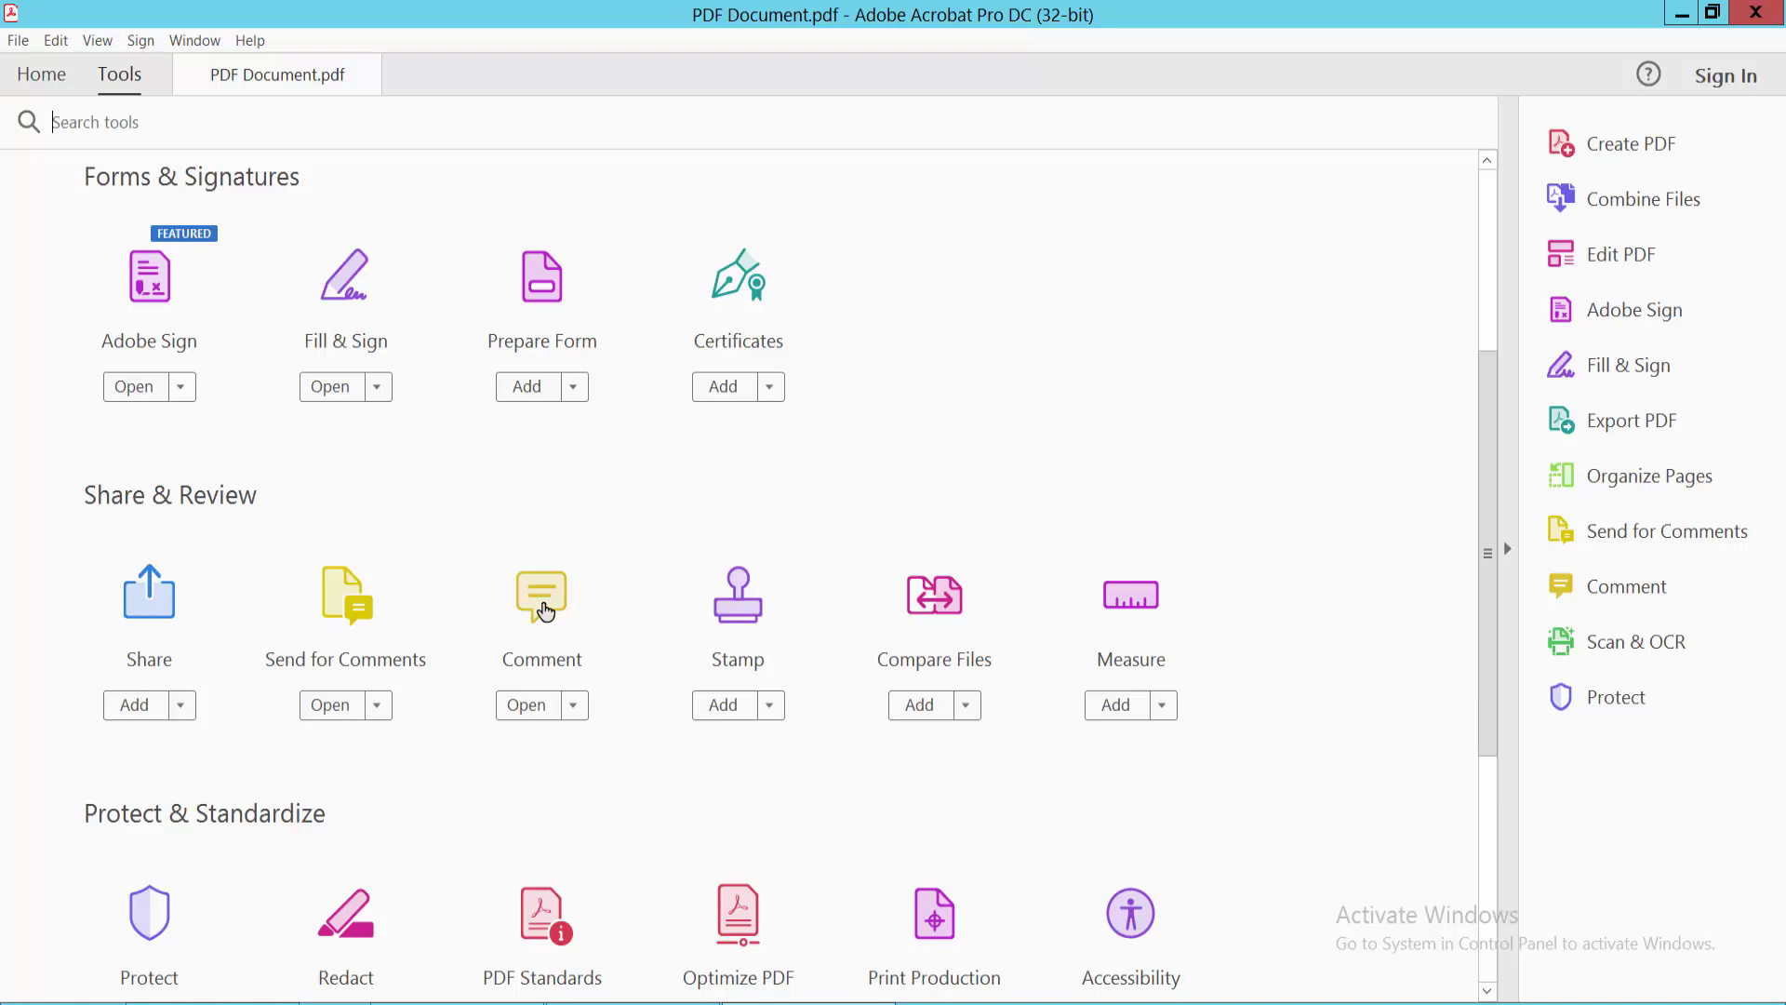
click(542, 608)
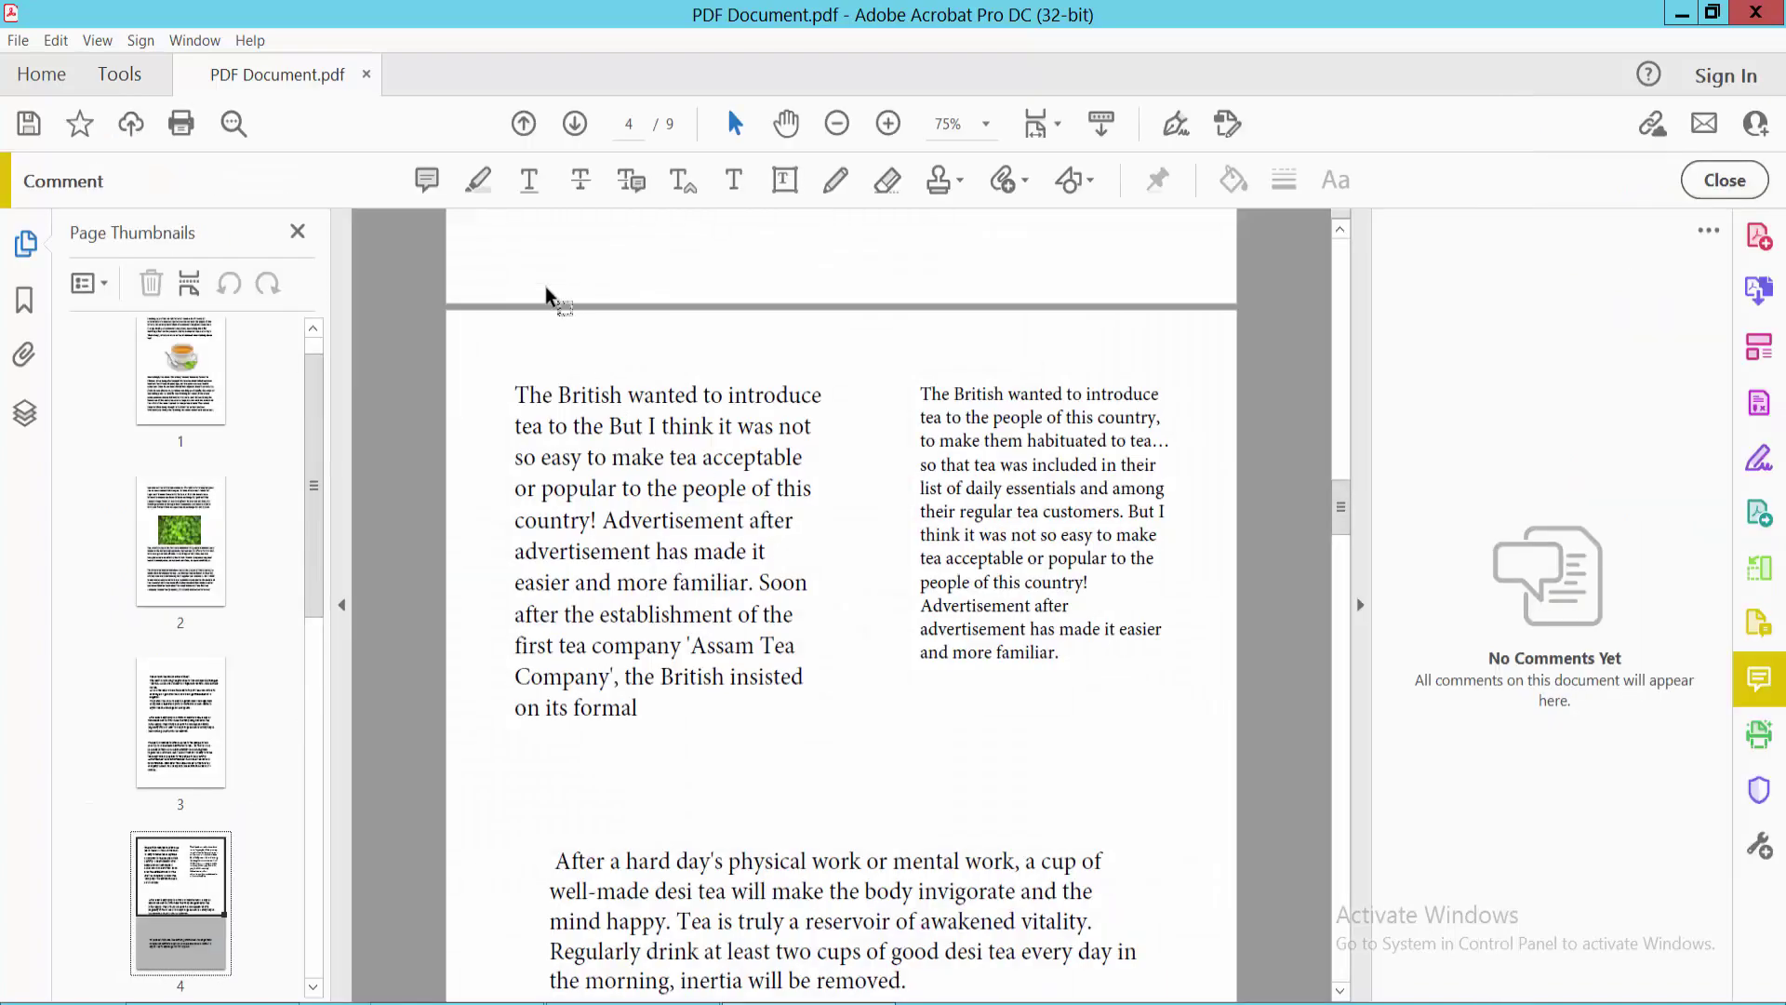
Set the highlighter to green at 100% opacity and highlight the left column's opening lines
click(479, 186)
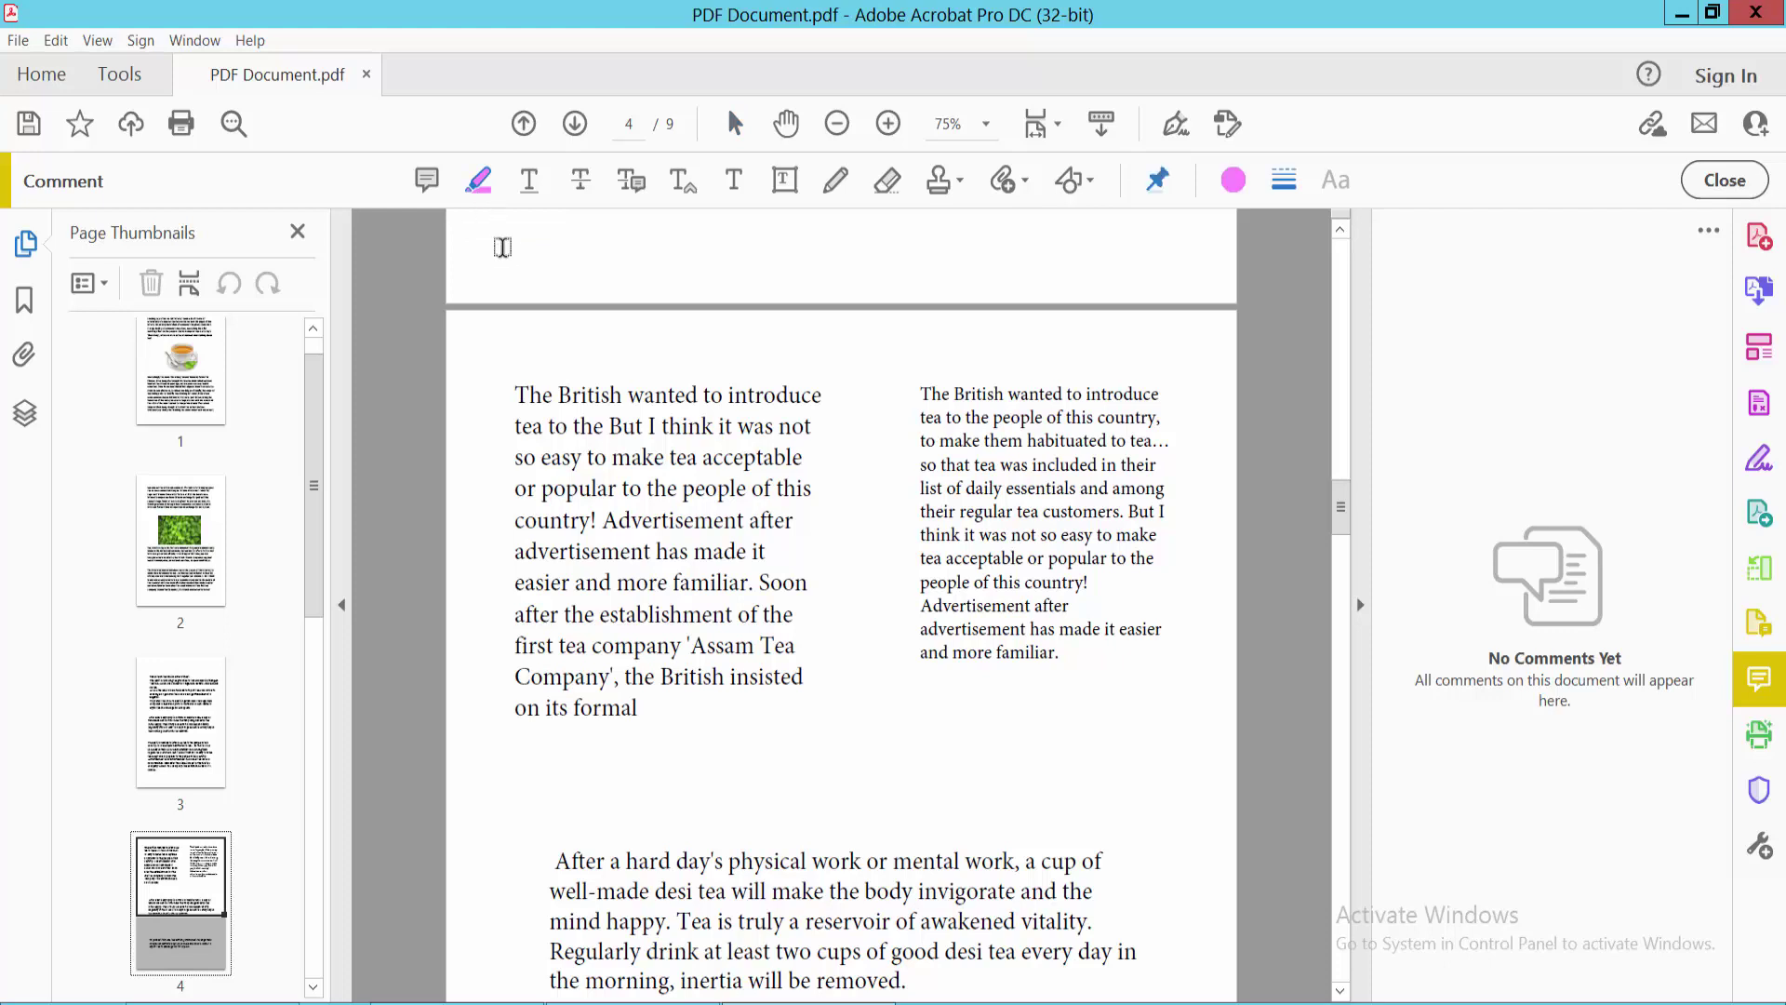
click(1234, 181)
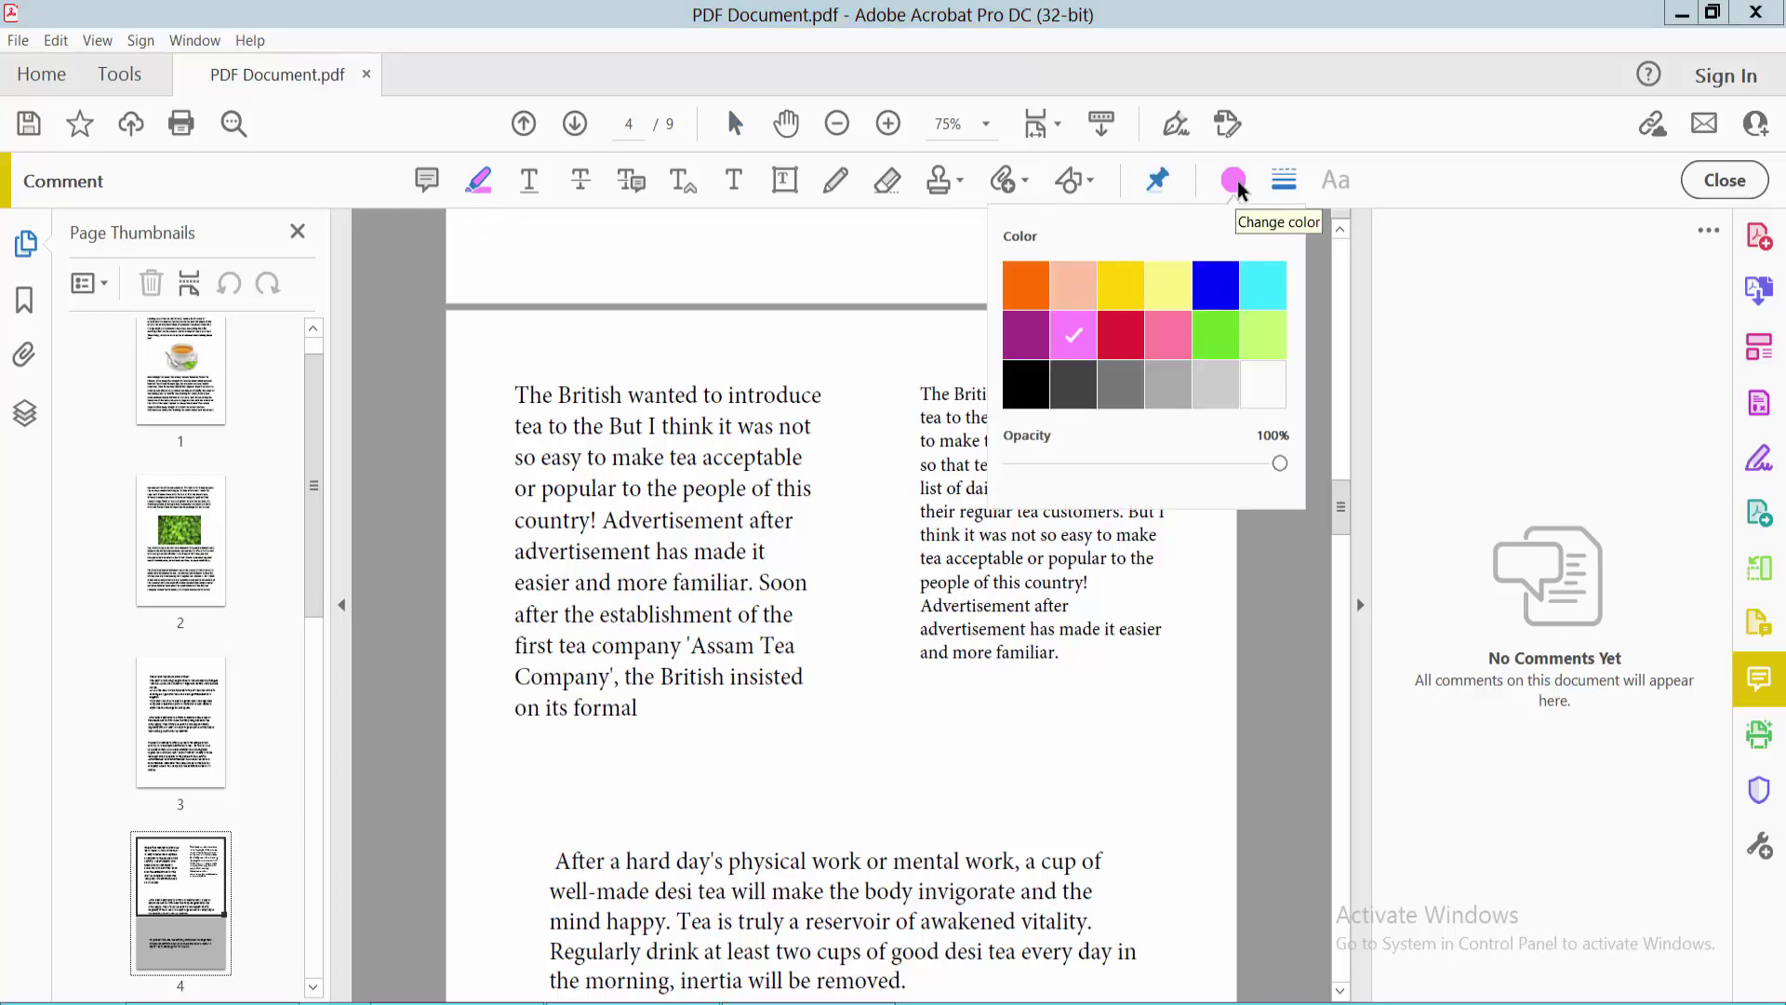
click(1223, 333)
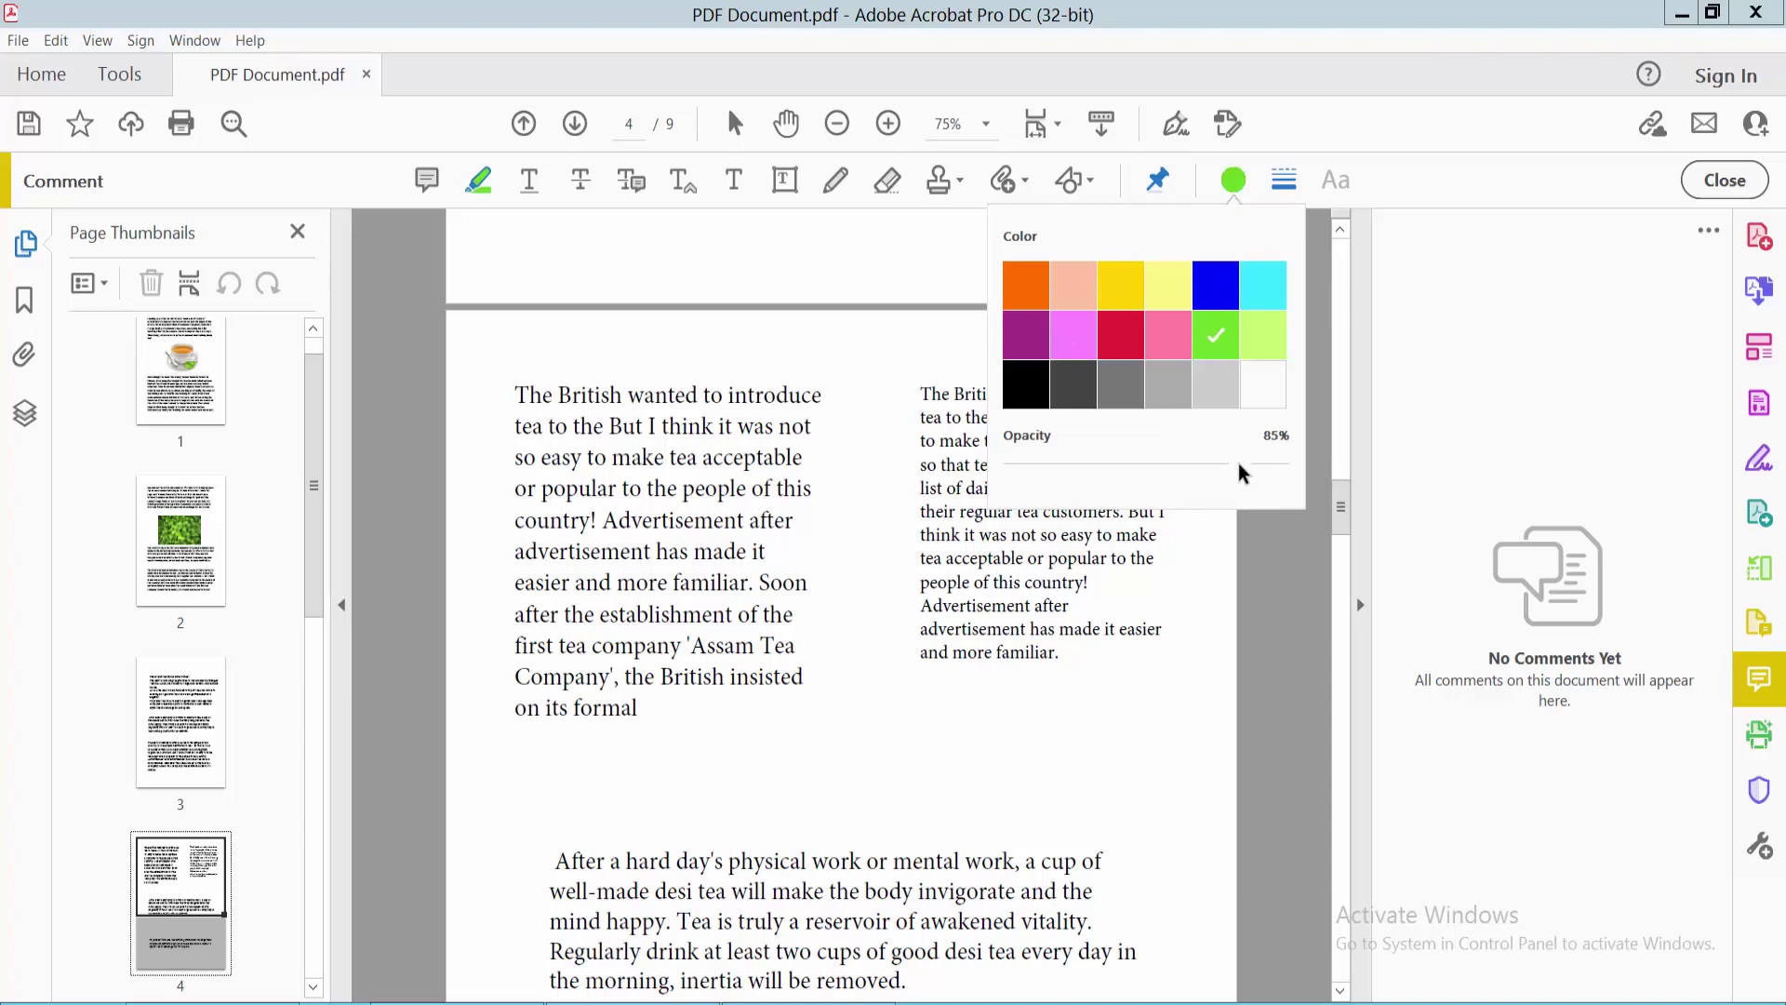
drag(1240, 465, 1272, 465)
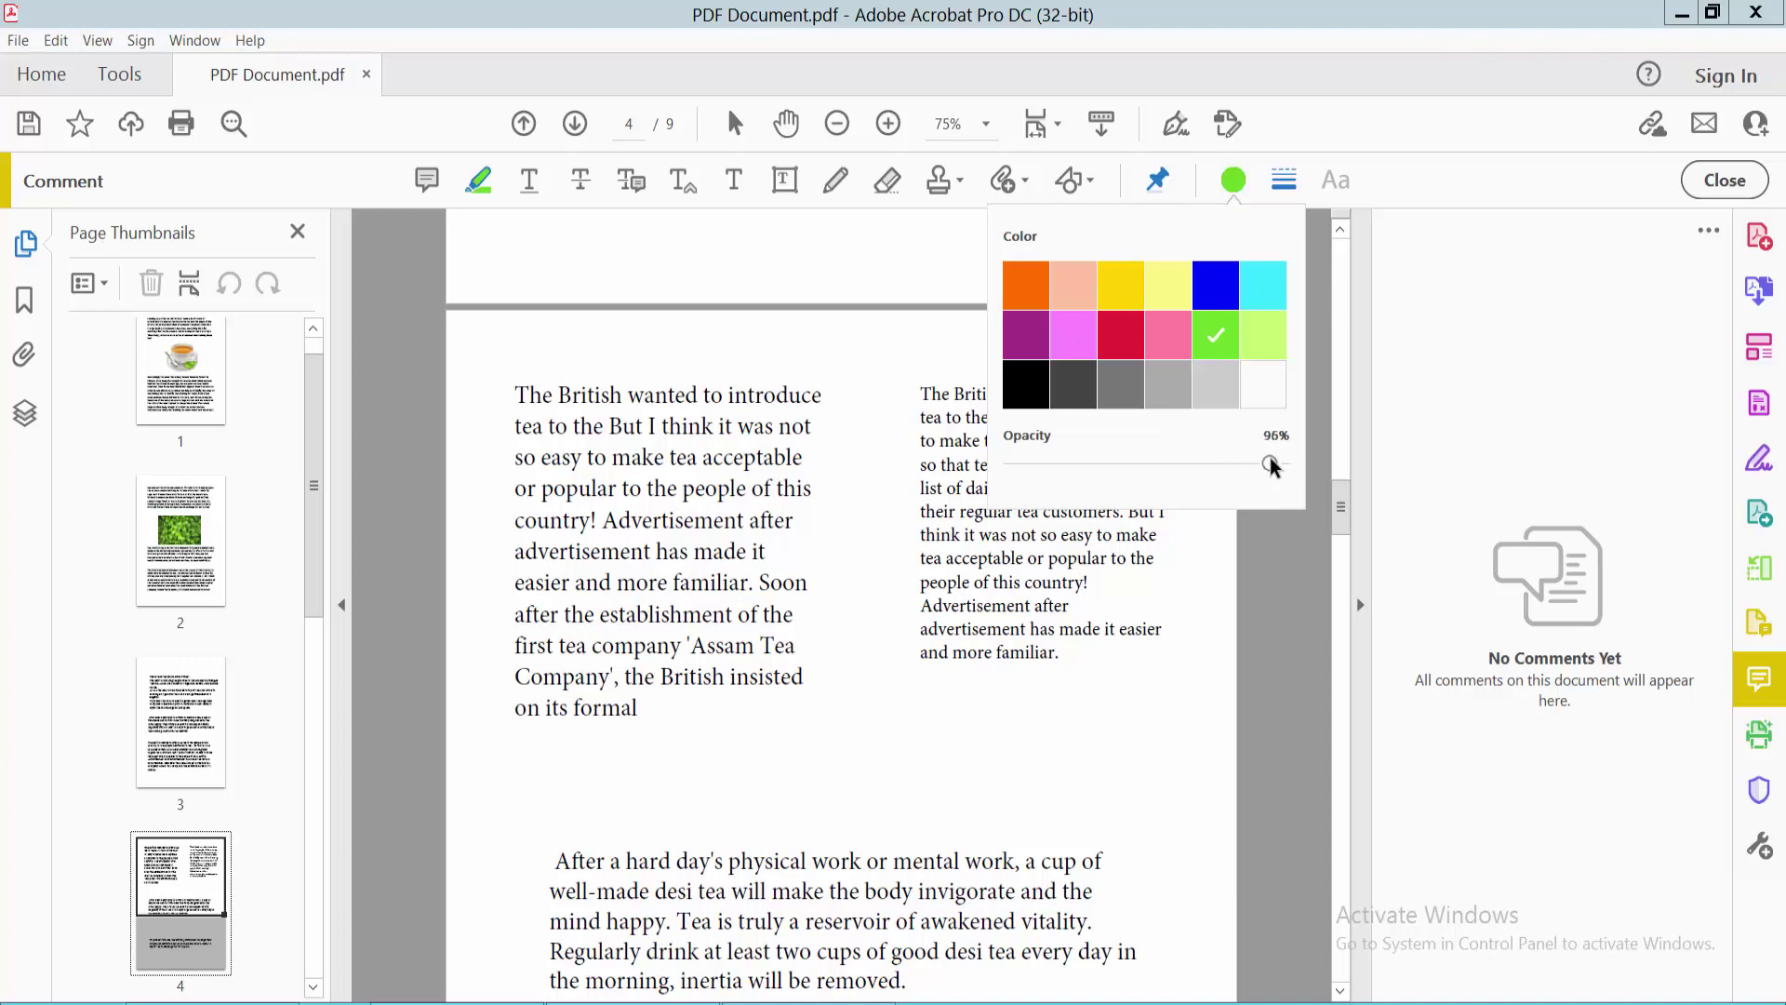
click(1286, 180)
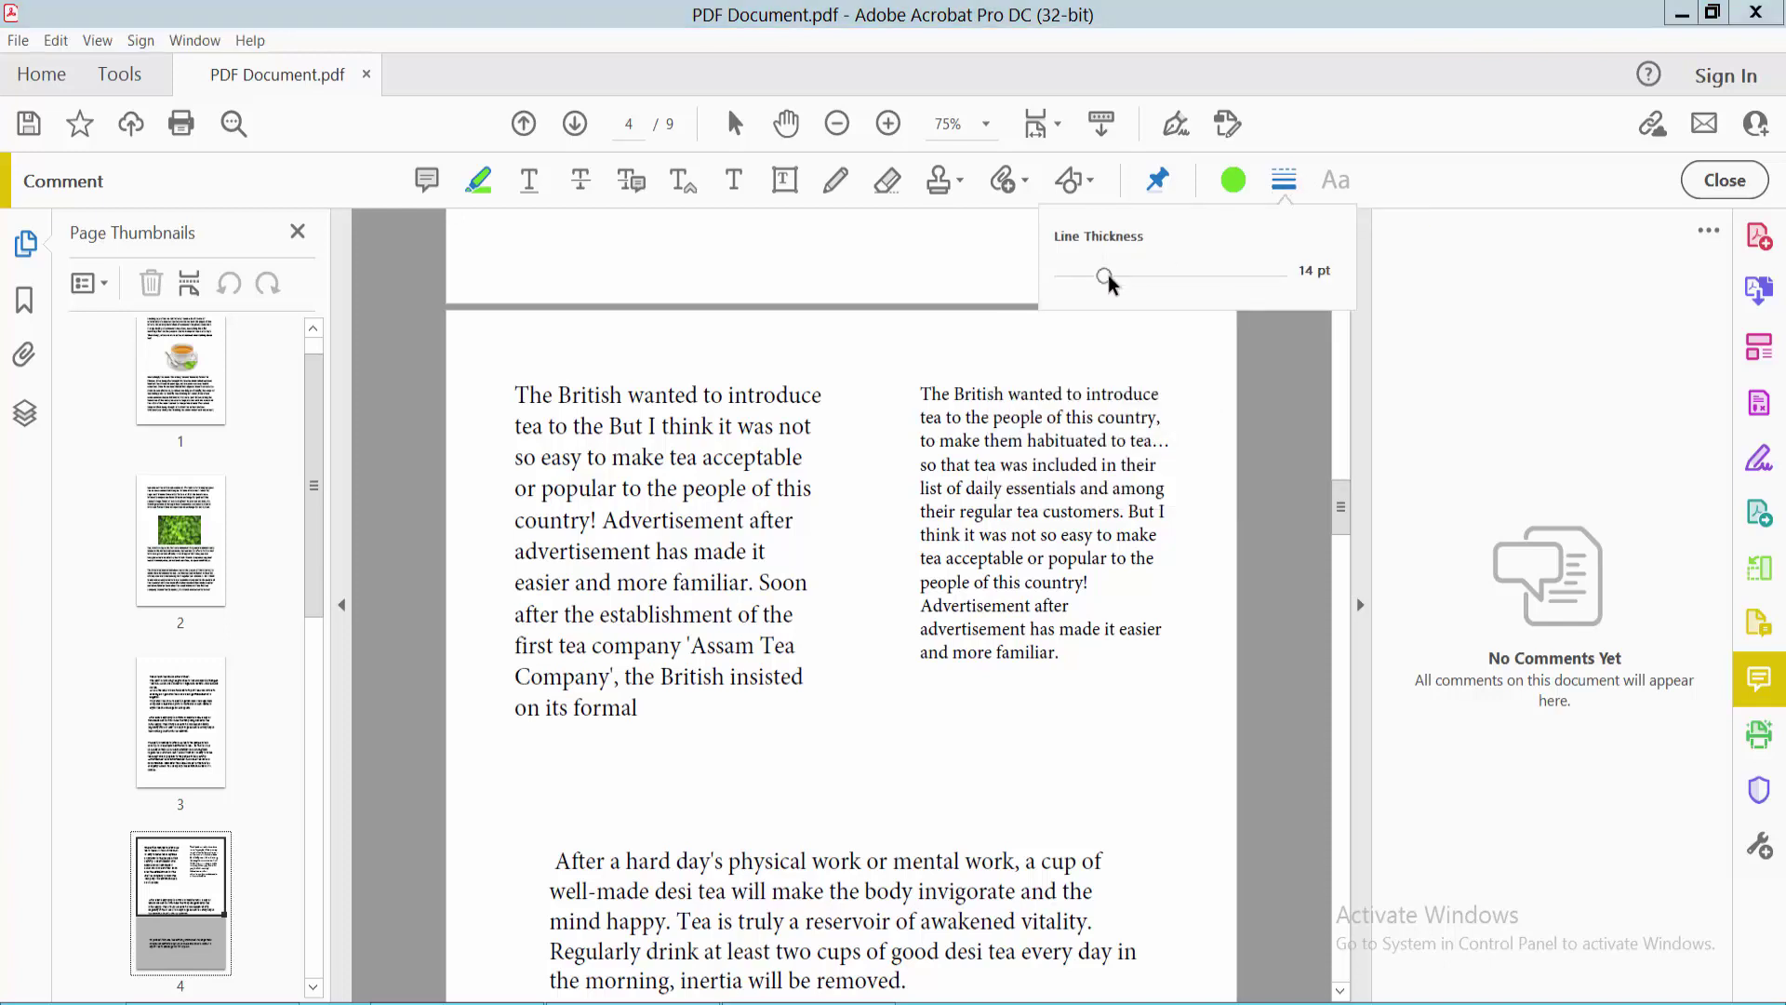
drag(516, 394, 798, 523)
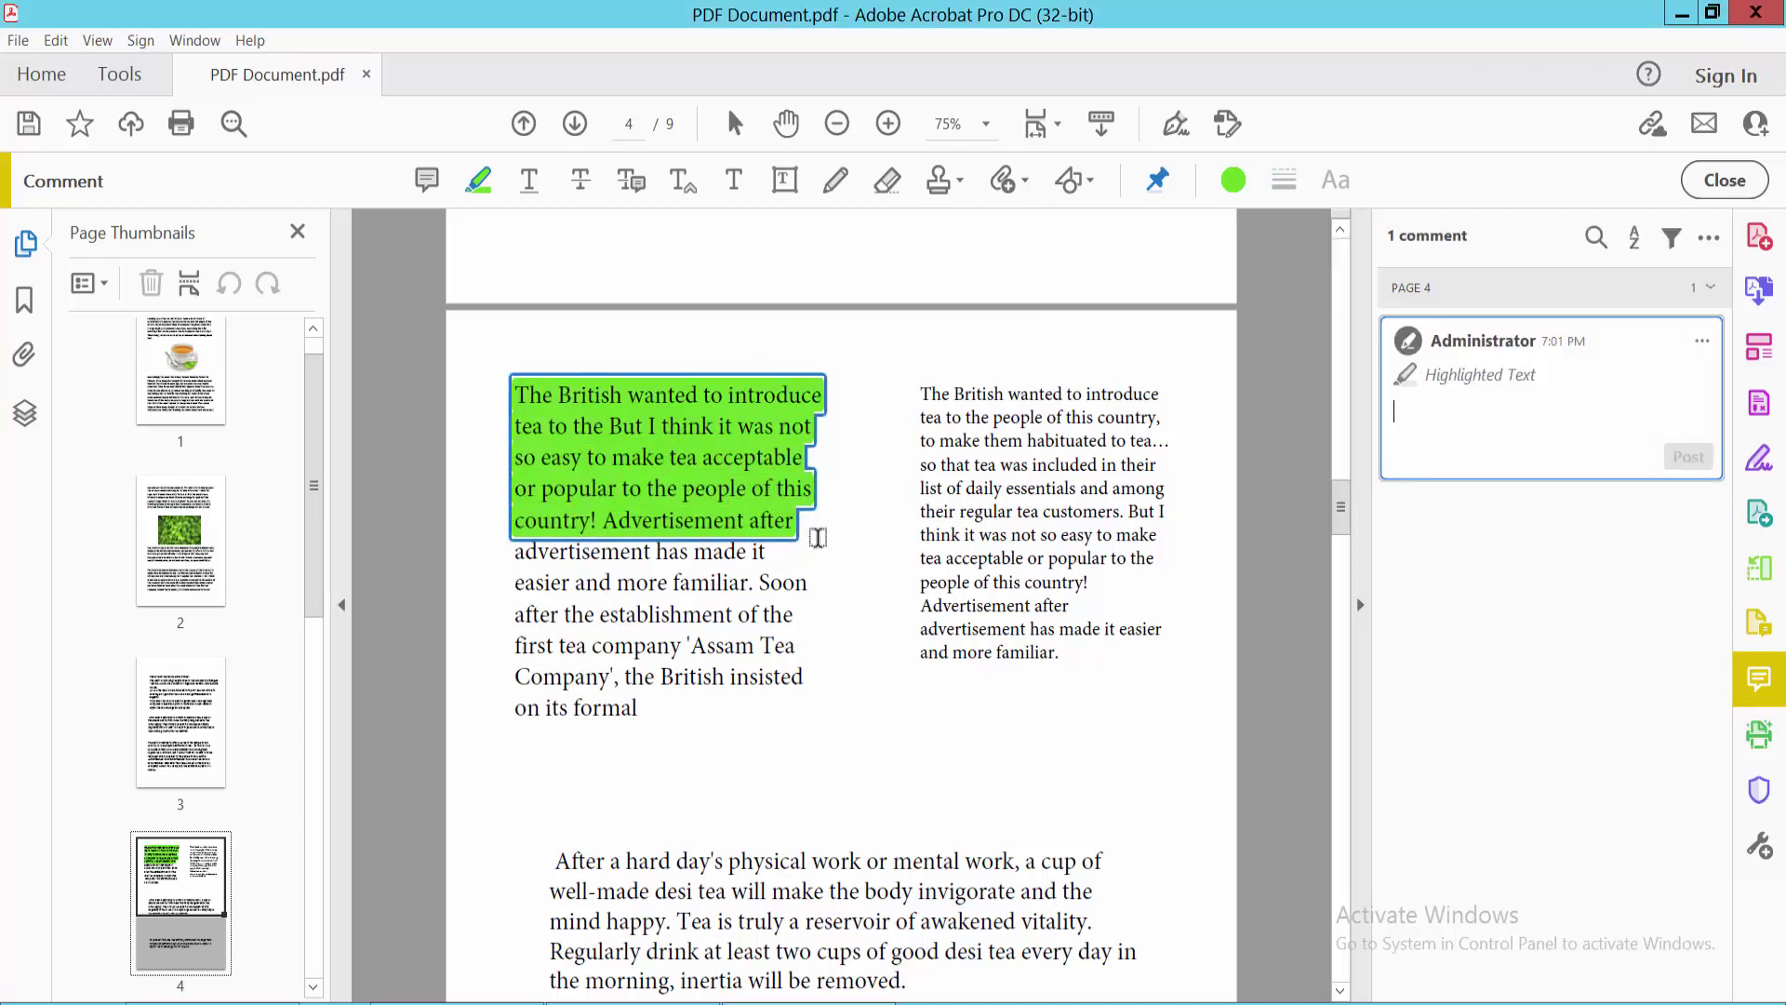
Recolour the new highlight red and lower its opacity to about 71%
click(1234, 181)
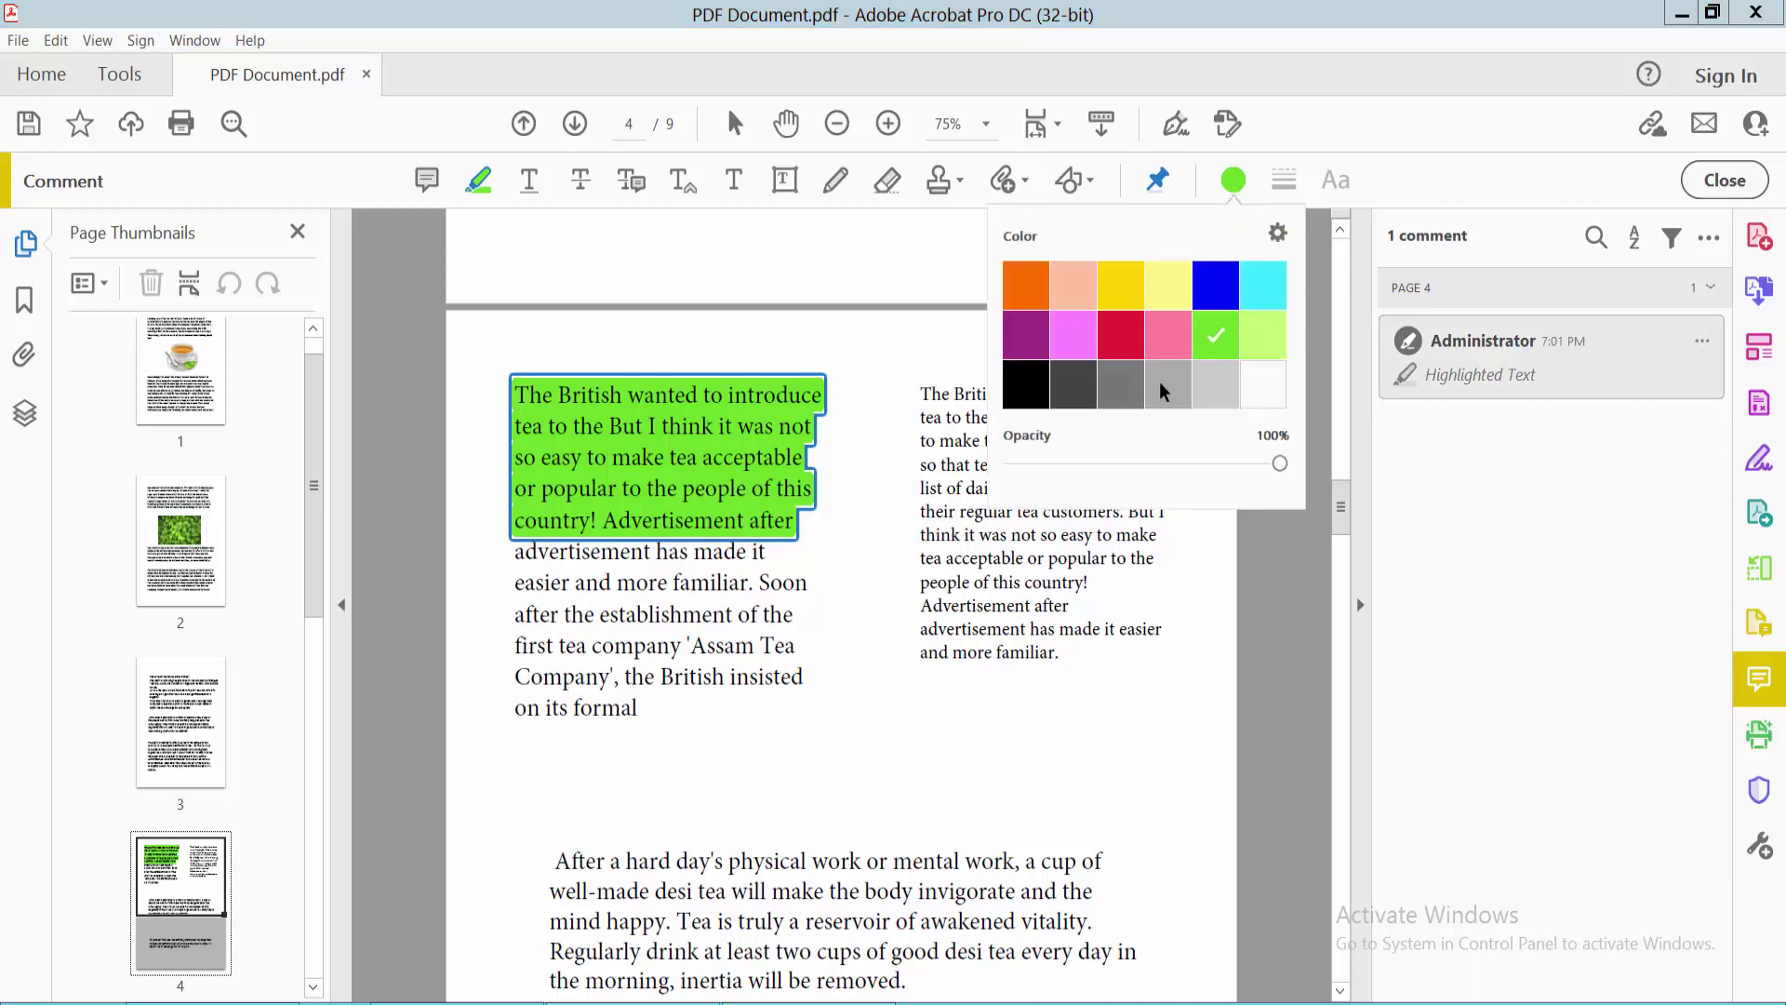
click(1120, 335)
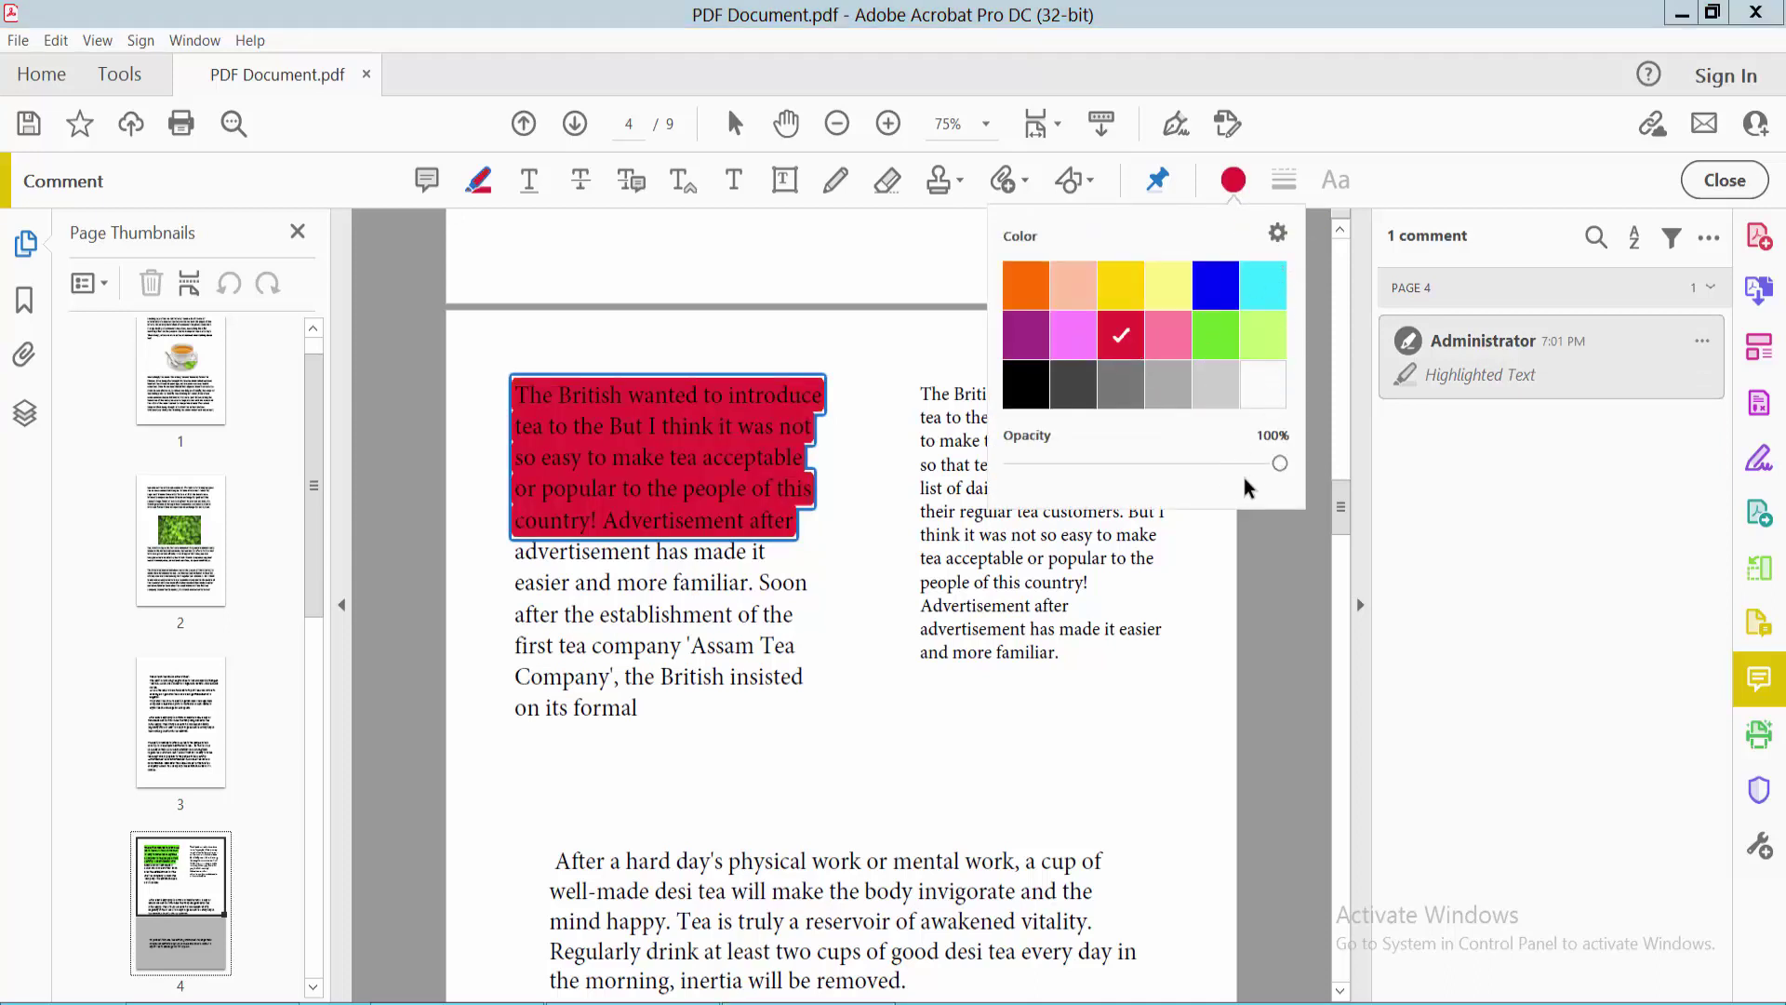
drag(1281, 466, 1203, 466)
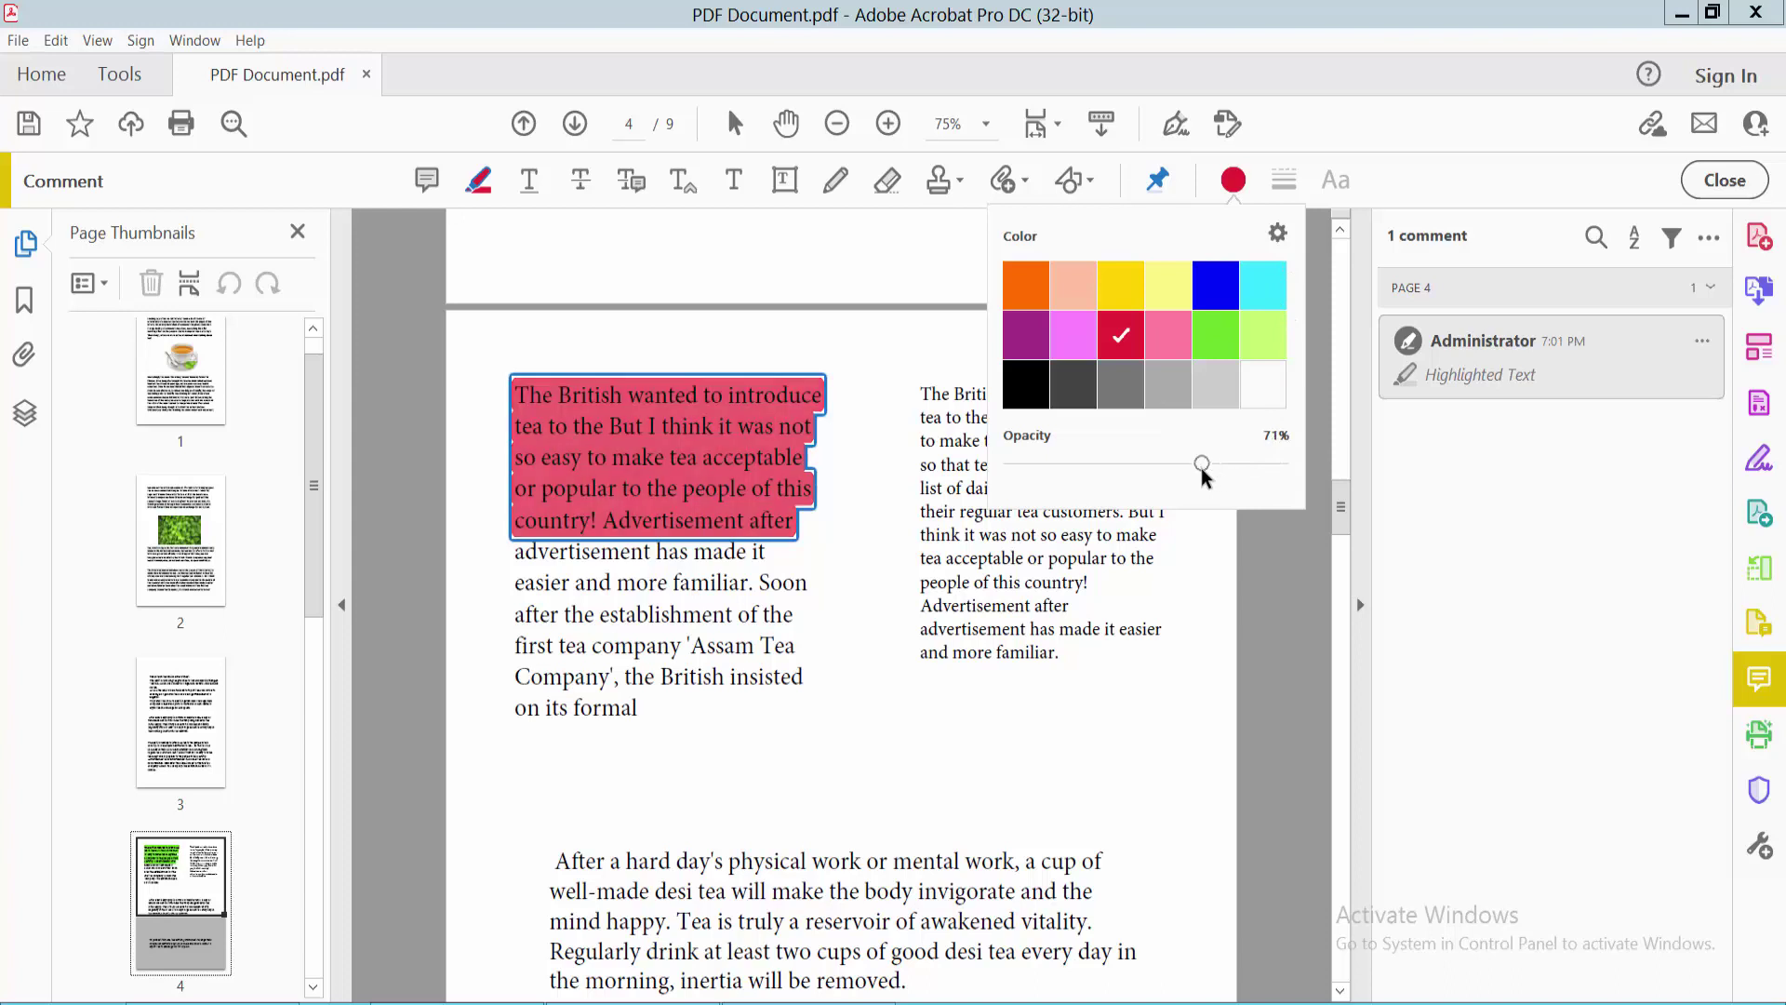
click(953, 565)
Highlight 'their regular tea customers' through 'country!', recolour it green then yellow, and deselect
drag(920, 511, 1097, 581)
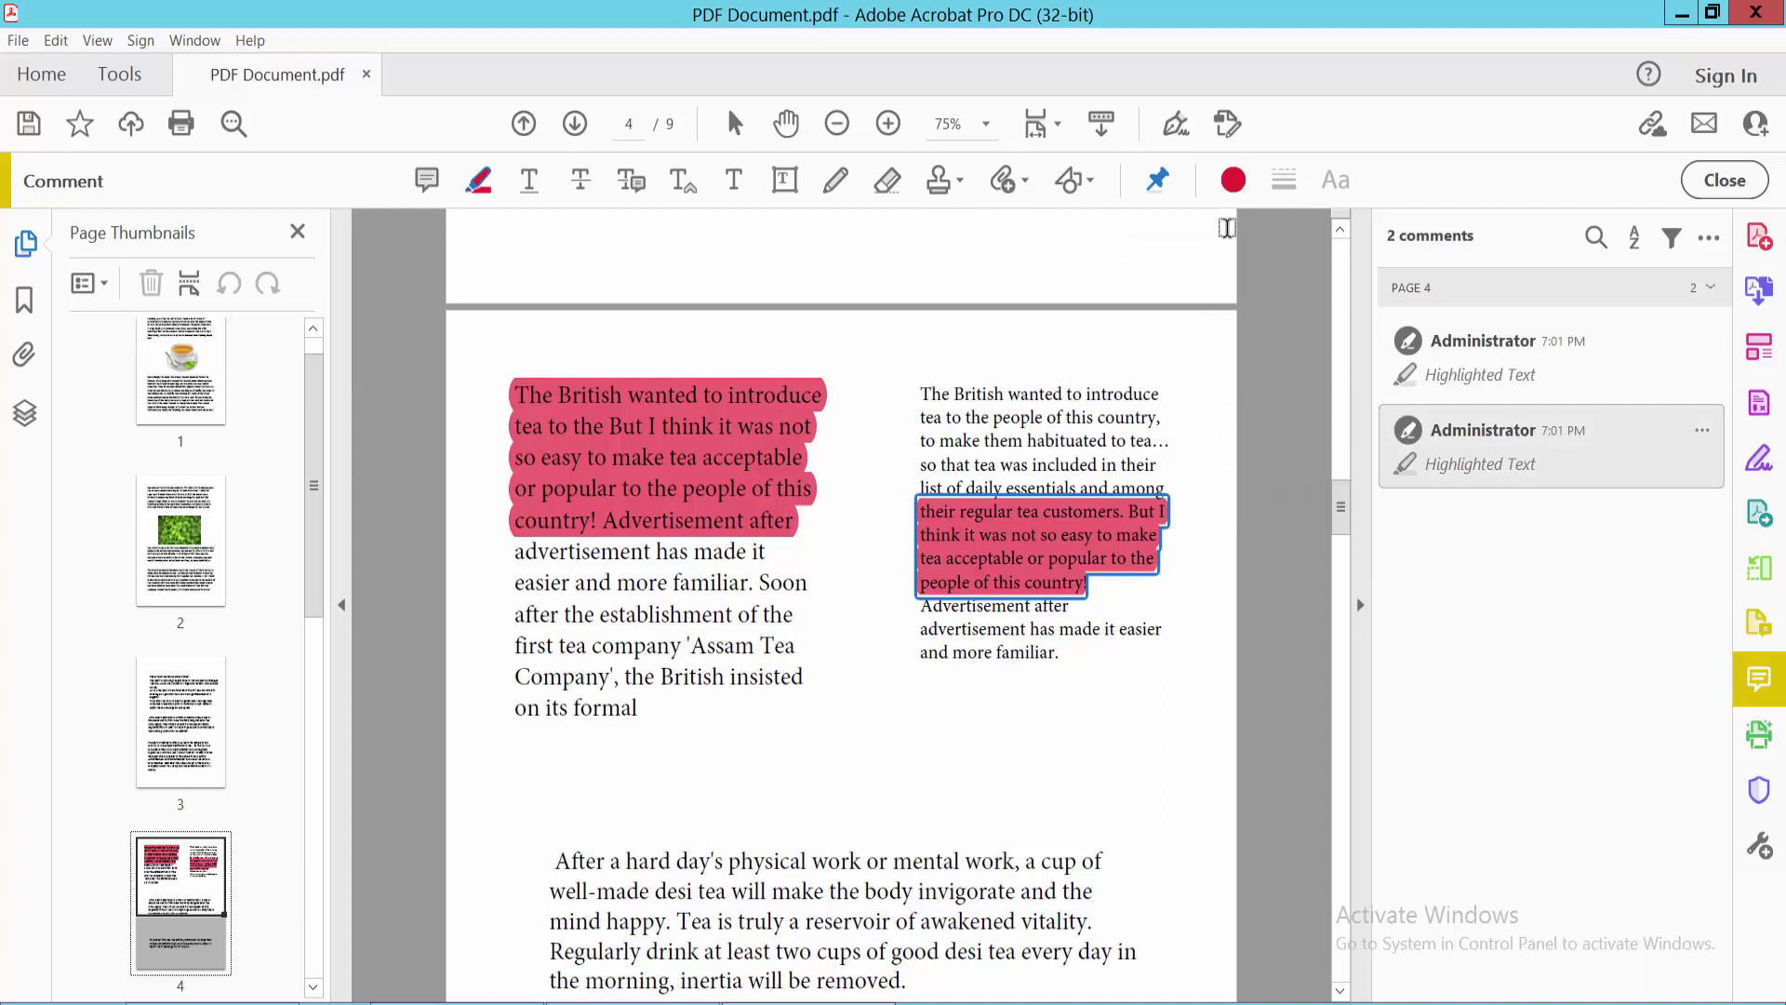
click(1238, 183)
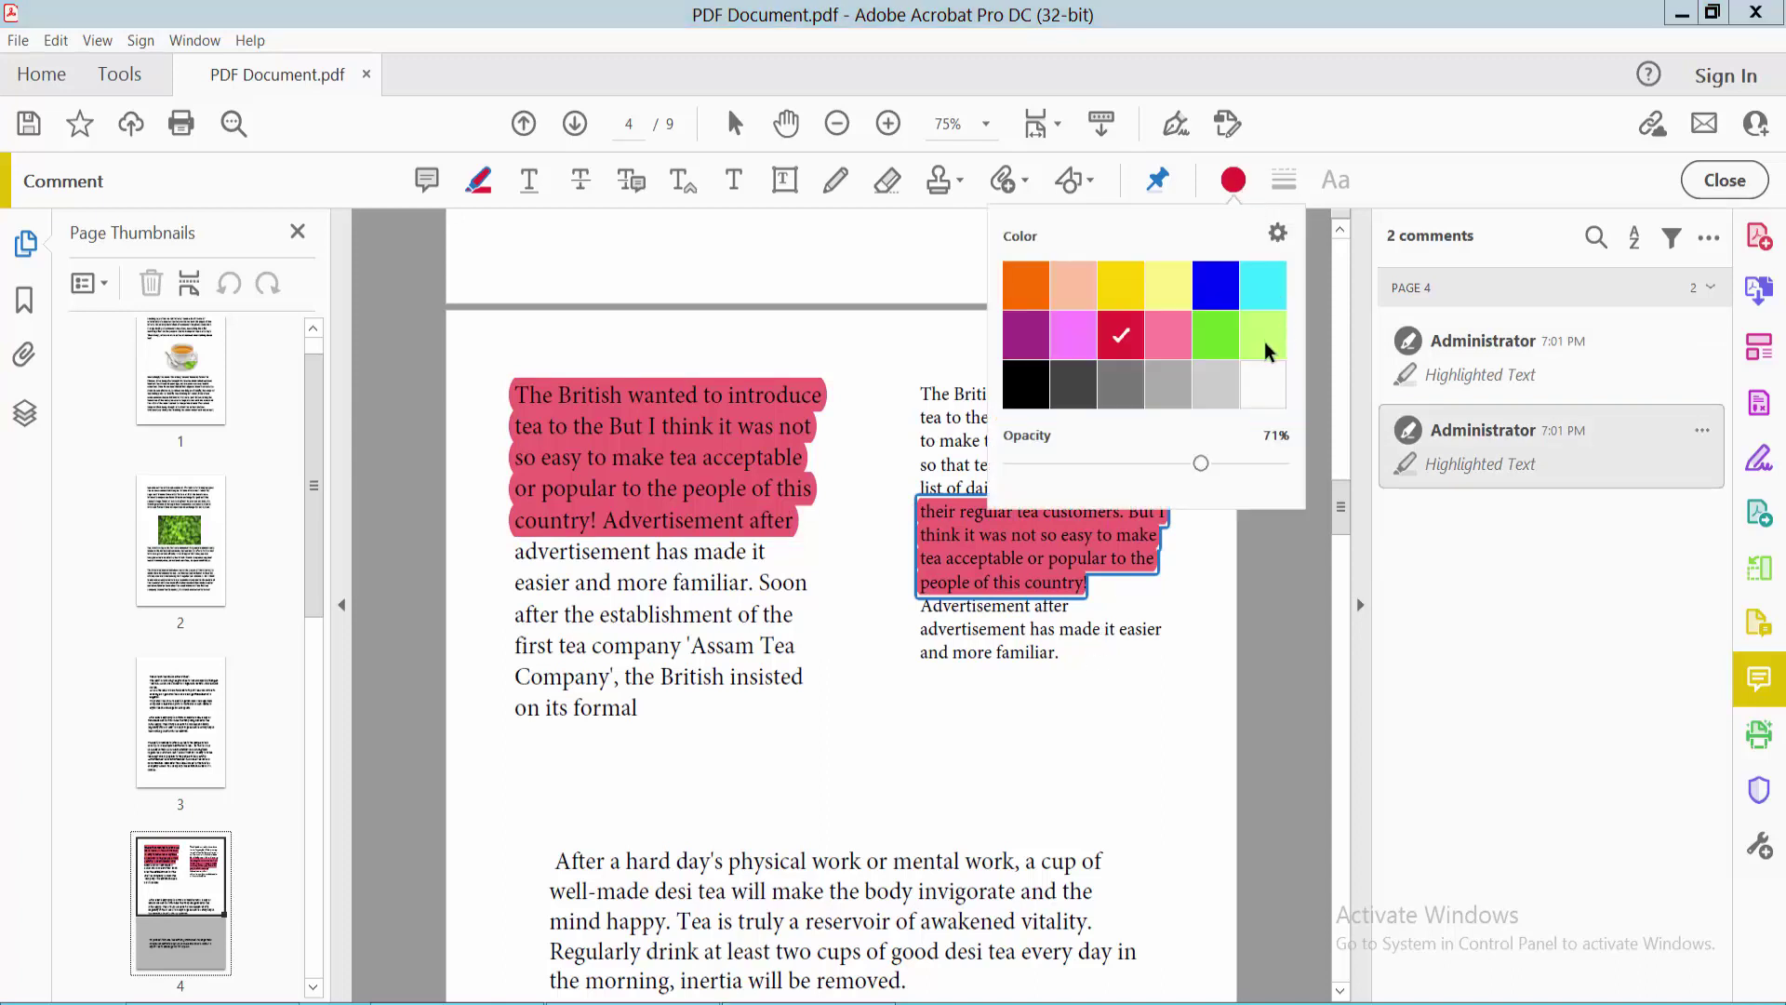
click(1218, 336)
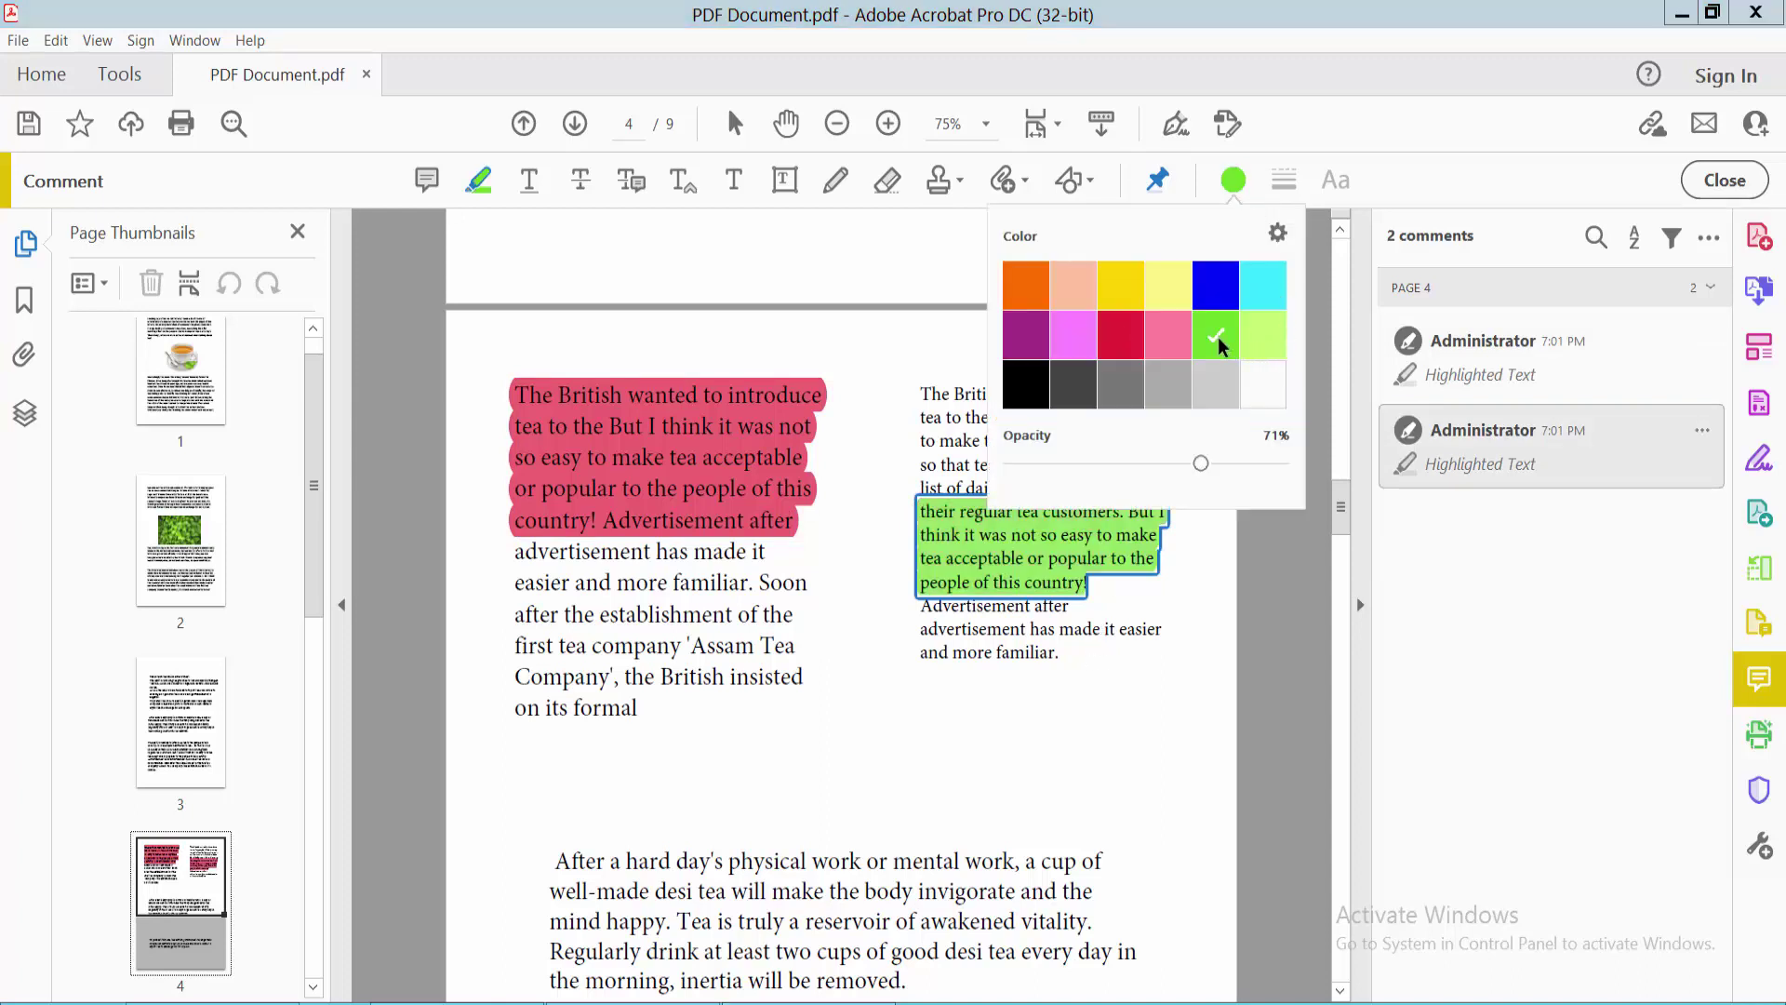
click(475, 183)
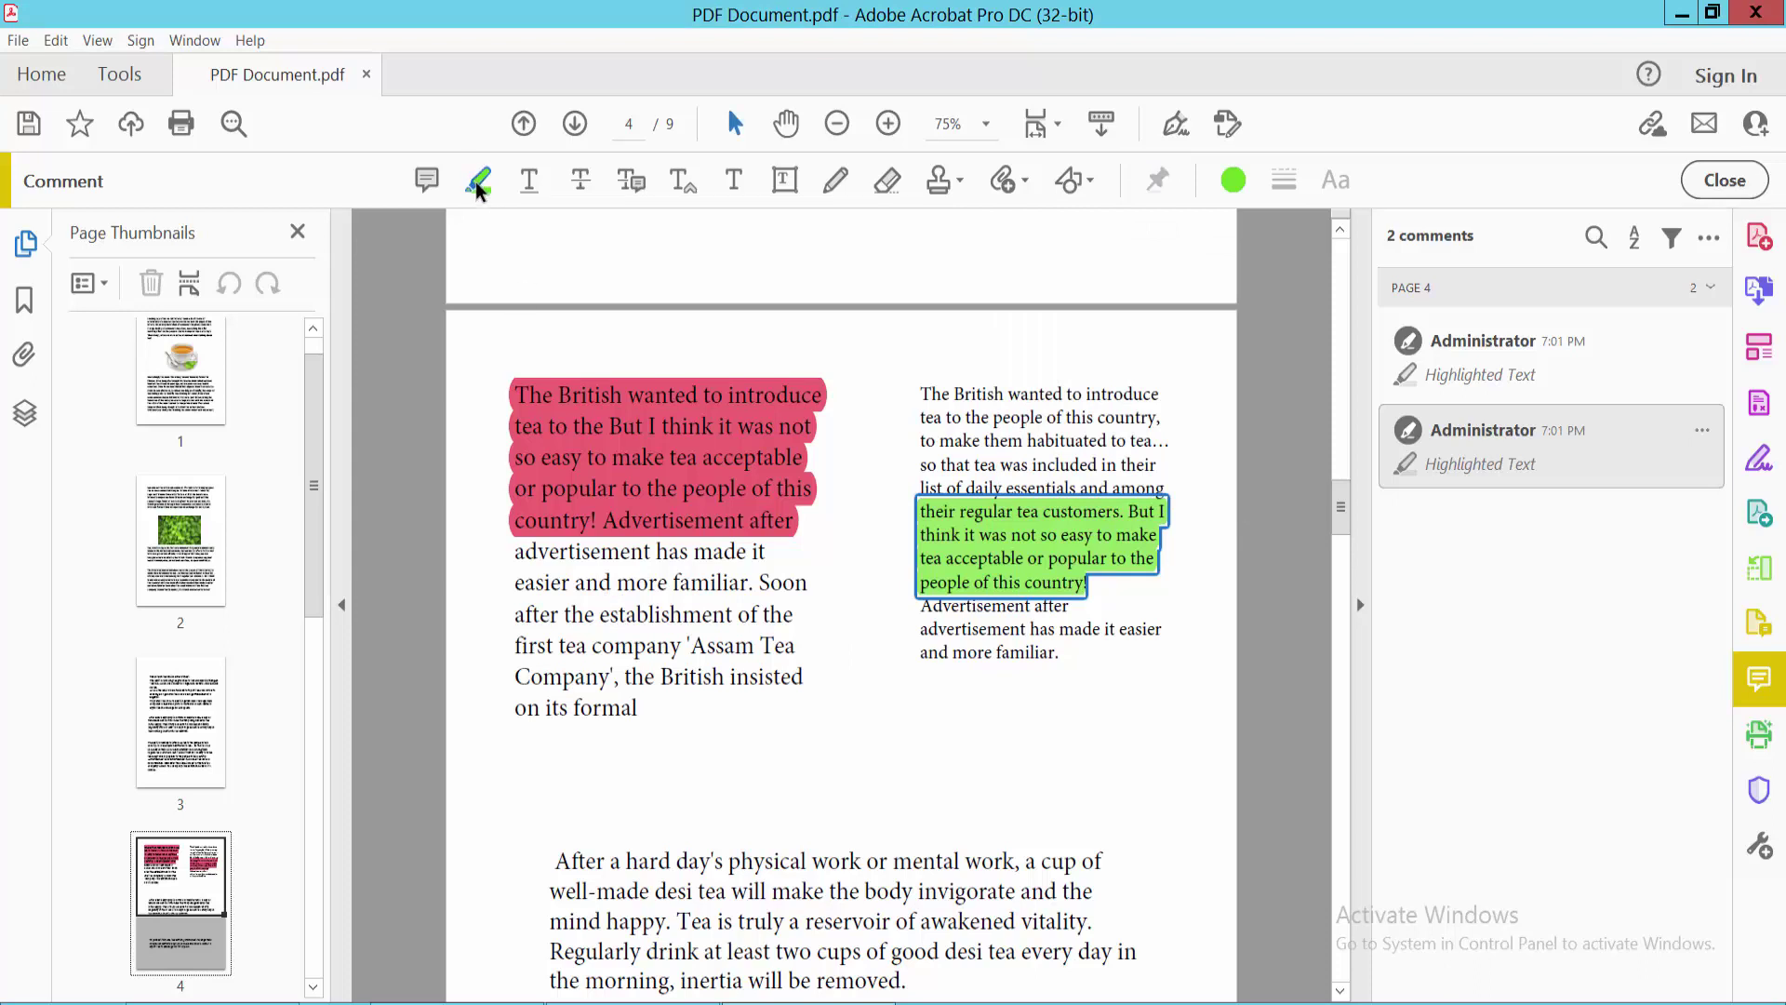
click(1232, 180)
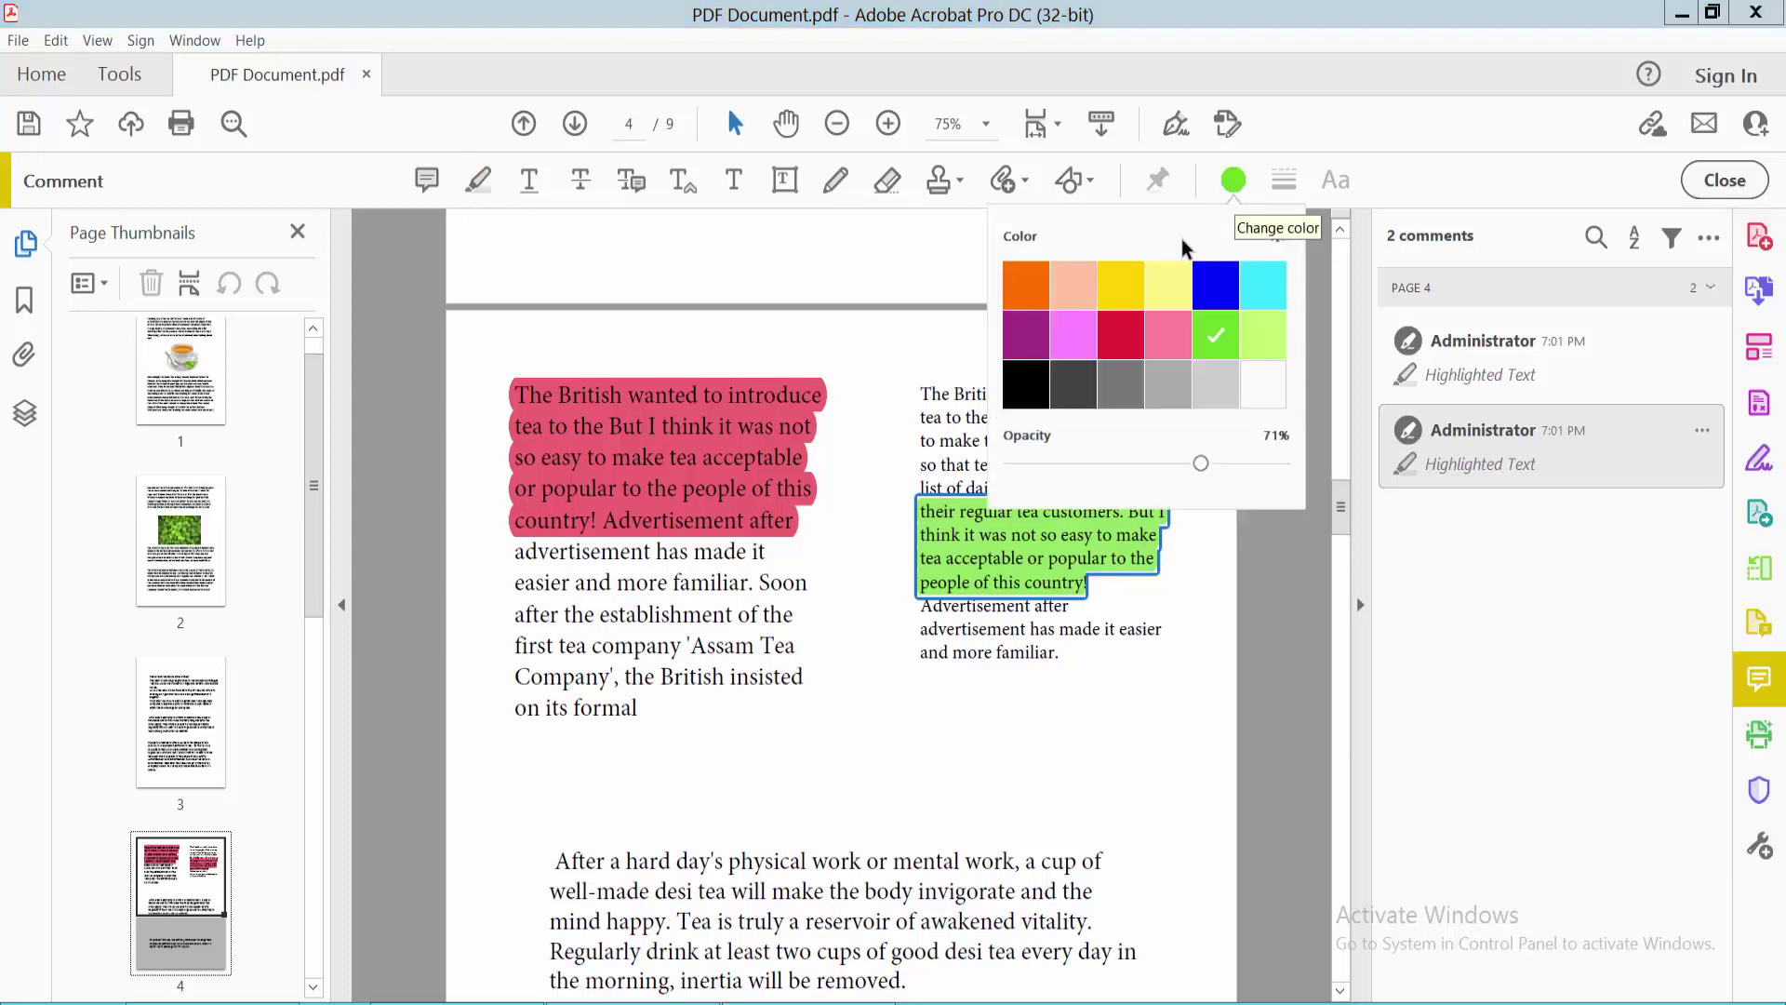
click(1121, 290)
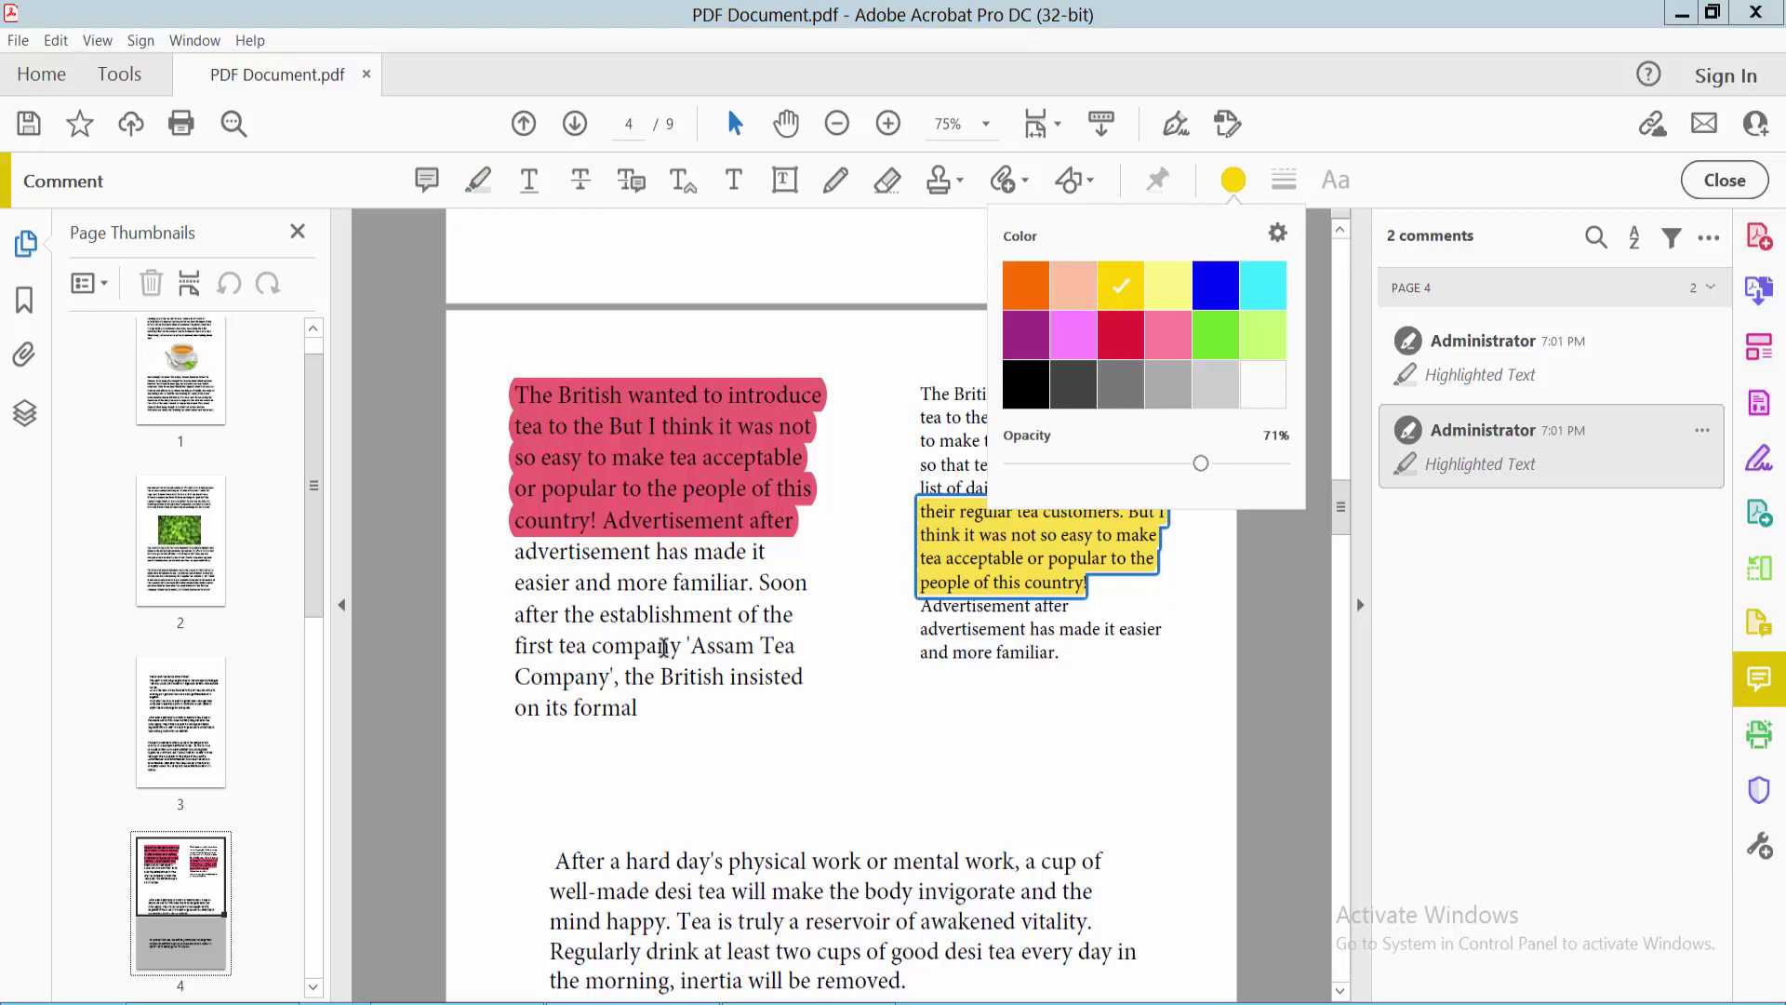
drag(512, 614, 689, 714)
click(691, 714)
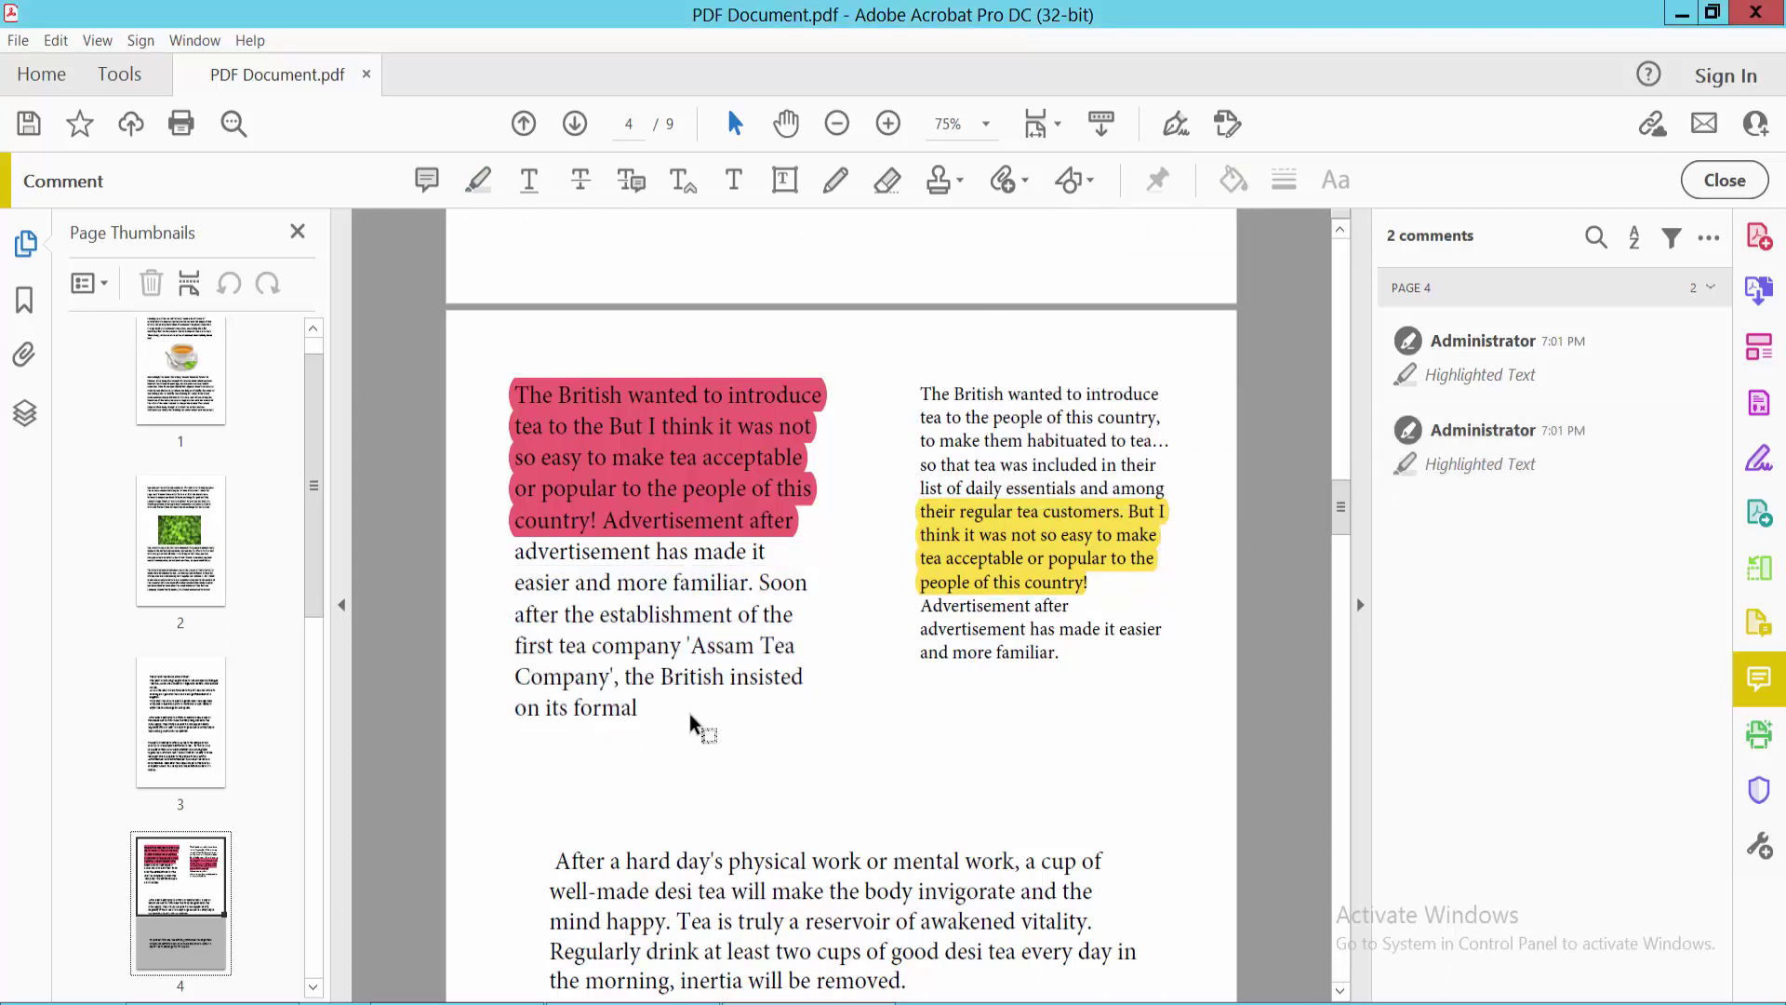
Highlight the last four left-column lines, 'after the establishment' to 'on its formal', then deselect
click(479, 180)
drag(514, 610, 638, 712)
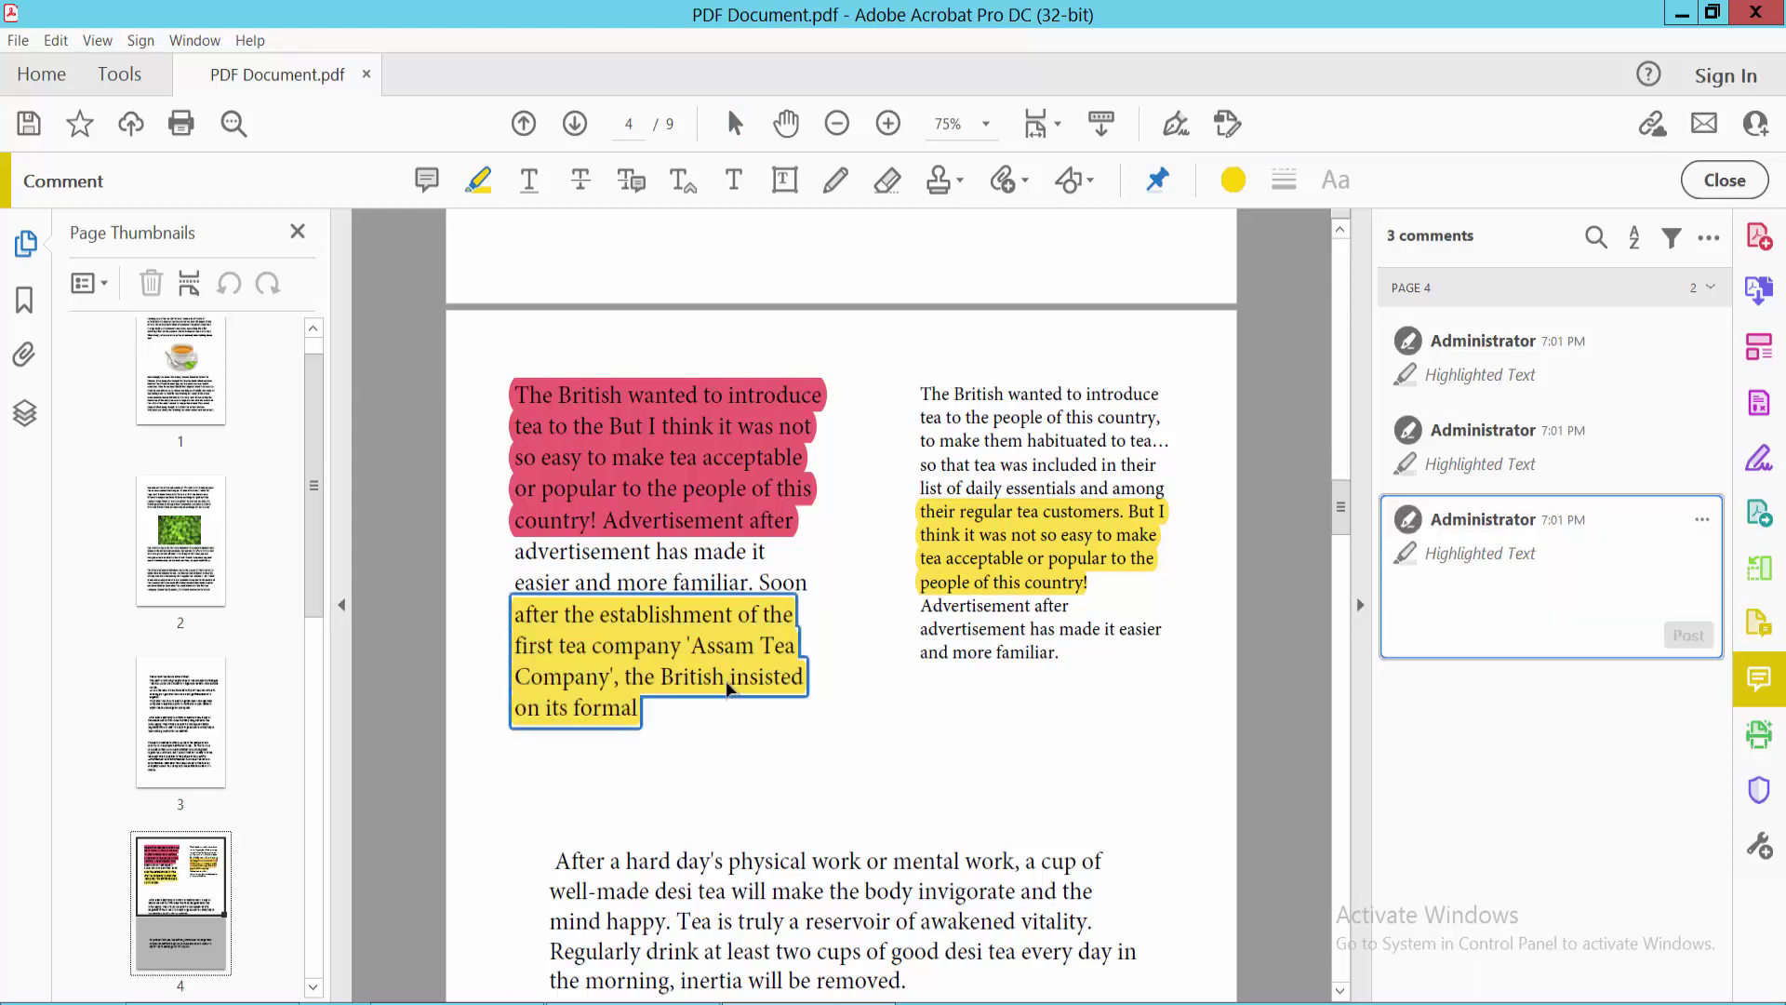
click(852, 690)
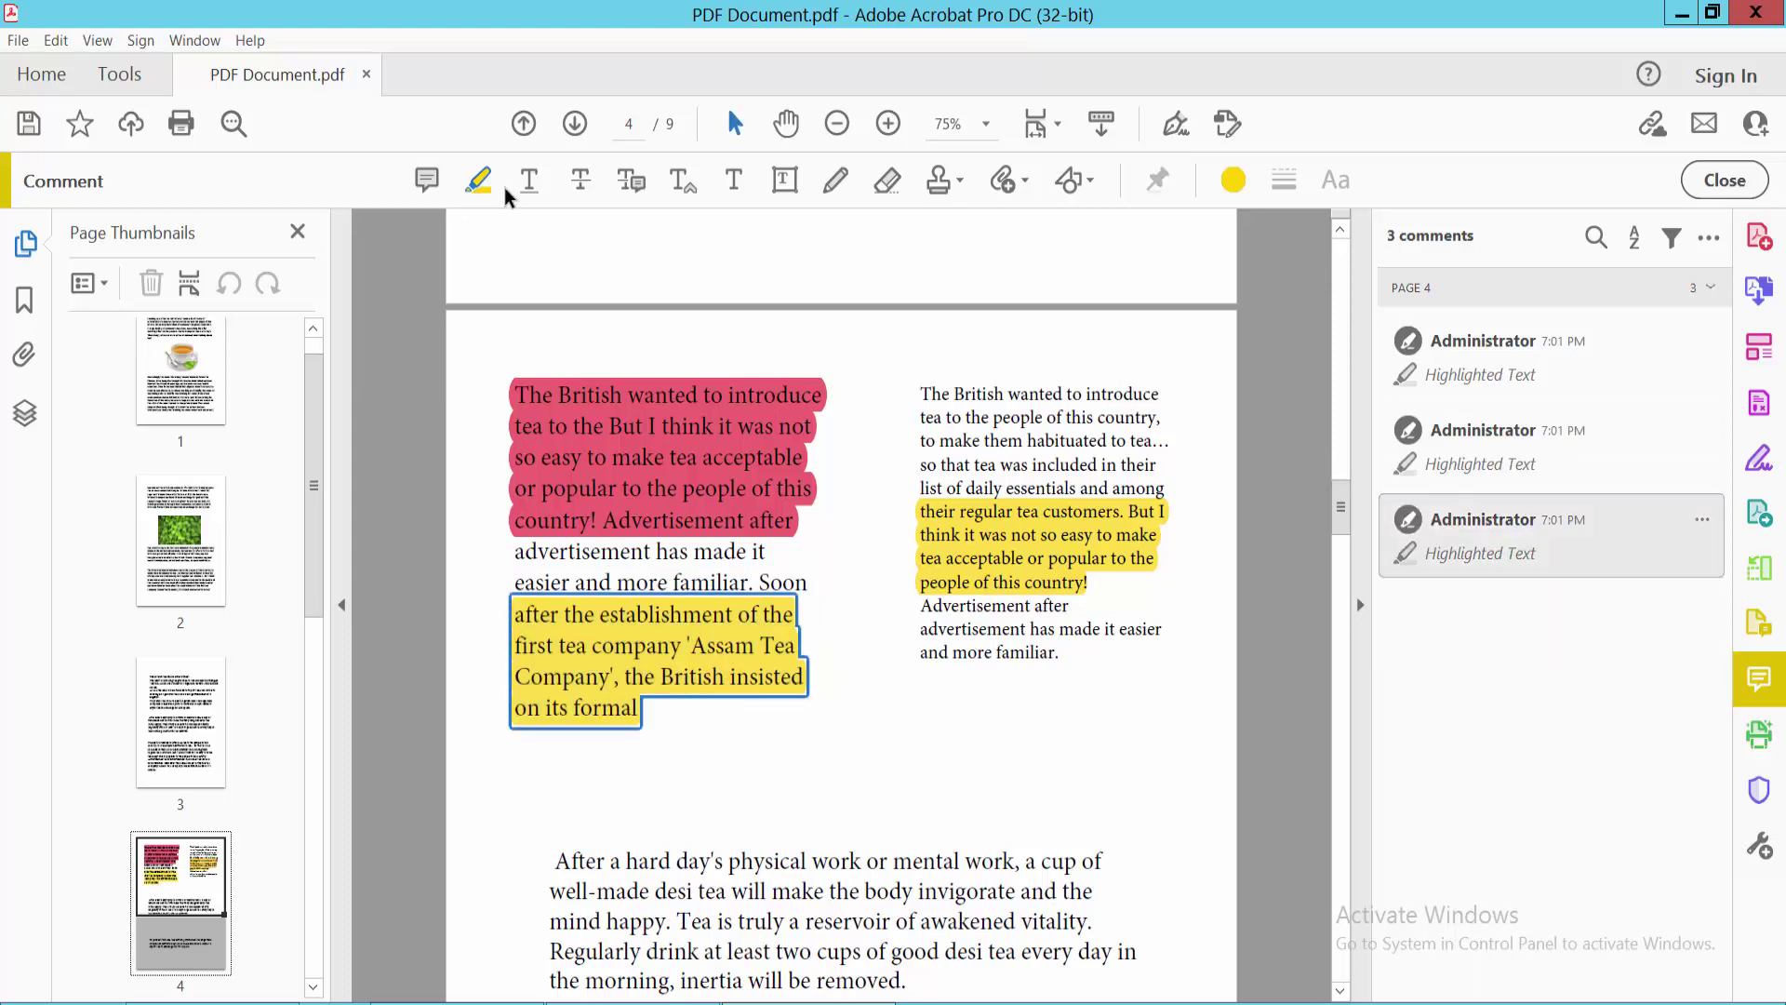
click(993, 397)
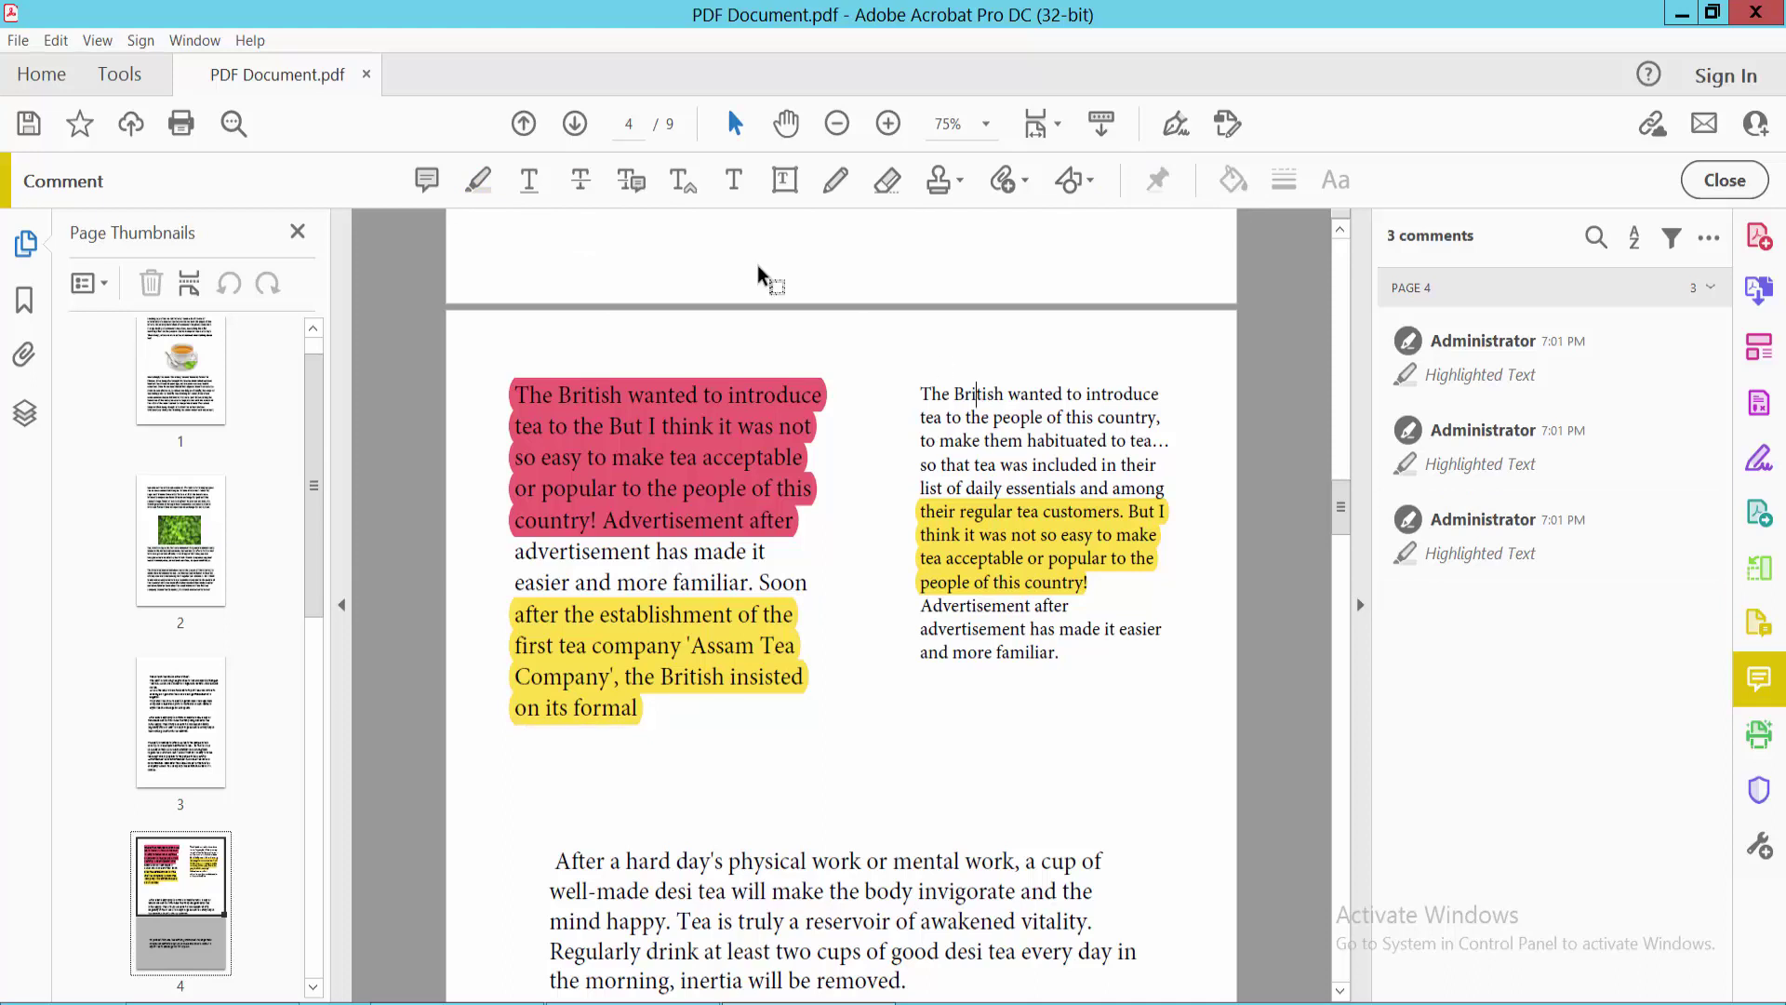
Give the highlighter a 43 pt line thickness and a green colour
click(479, 180)
click(1283, 181)
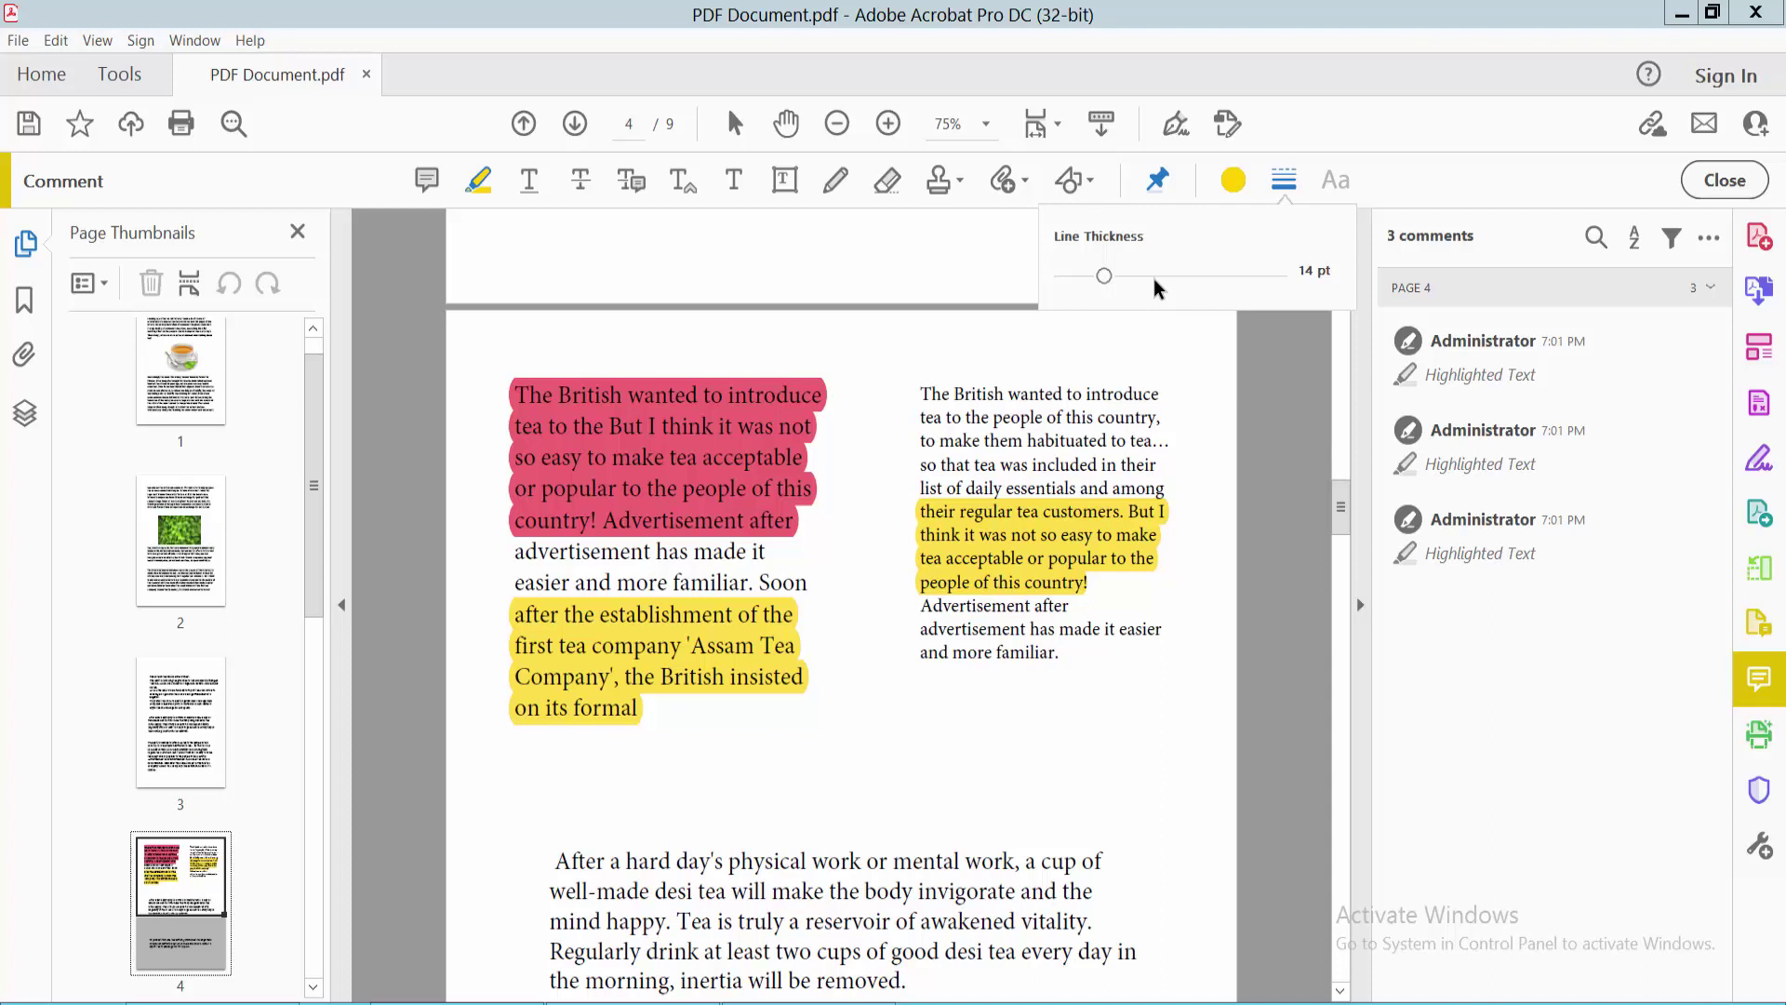
click(1193, 274)
click(1233, 180)
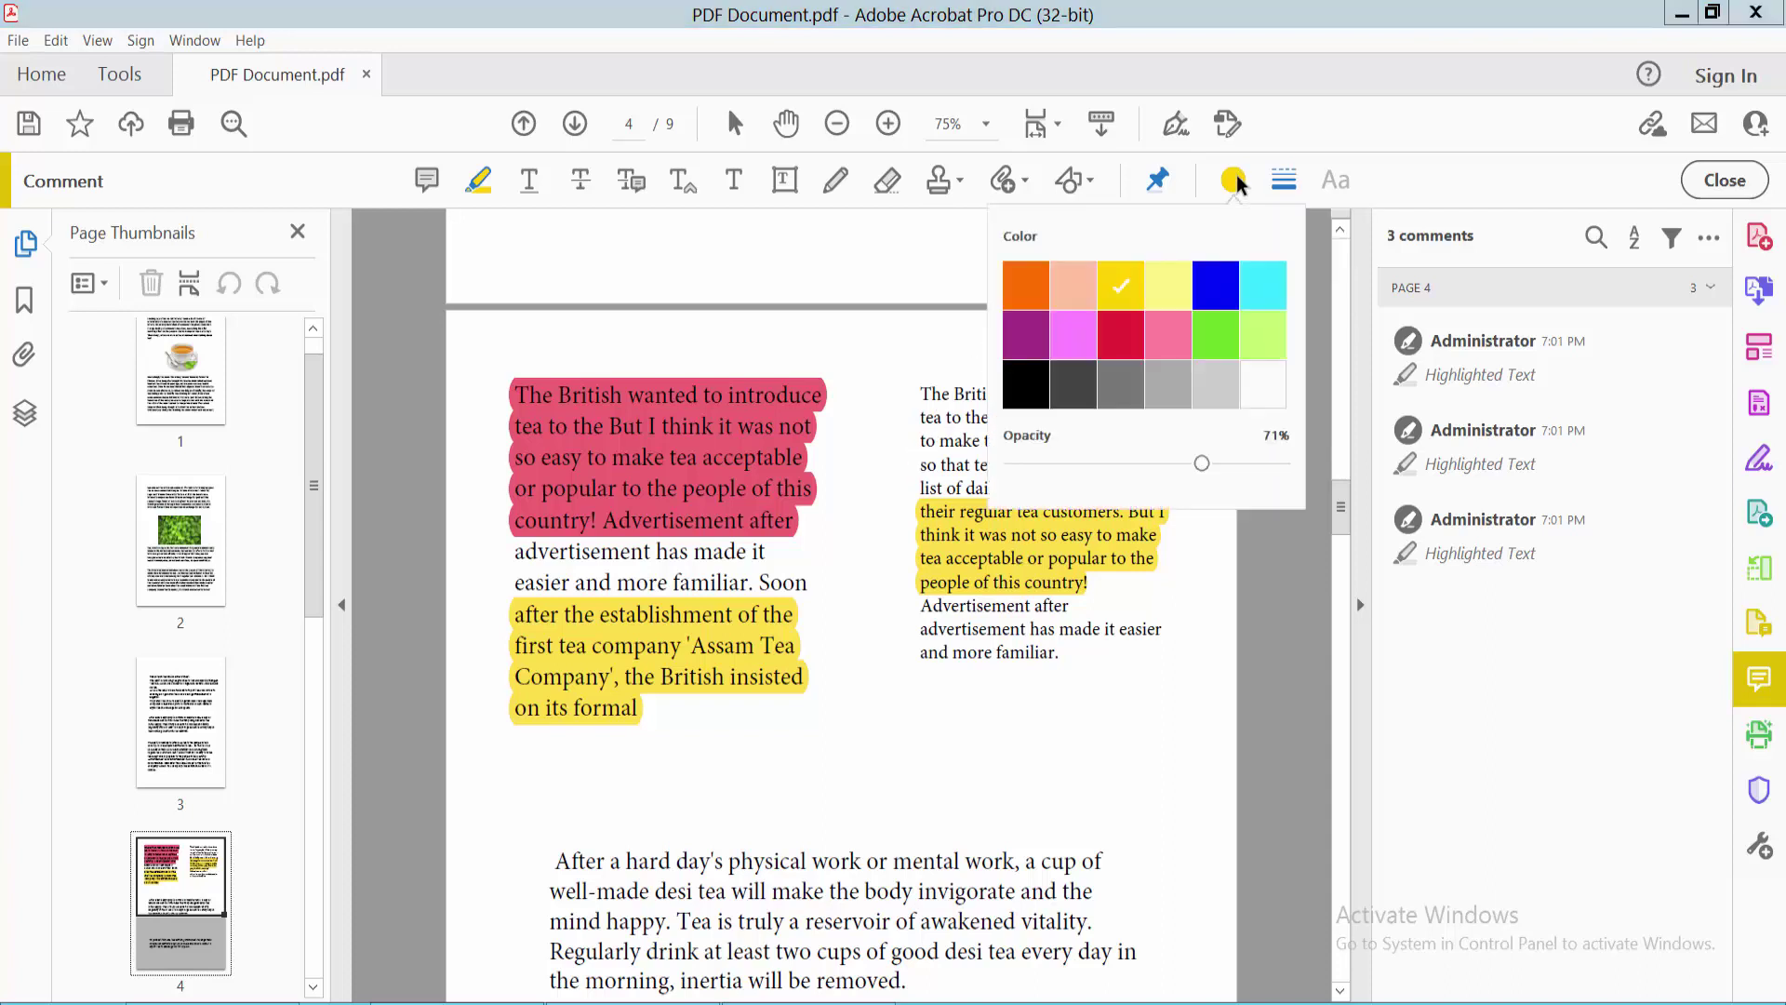
click(1221, 334)
scroll(894, 761, down, 2)
mouse_move(555, 674)
mouse_down()
mouse_move(674, 735)
mouse_move(905, 796)
mouse_up()
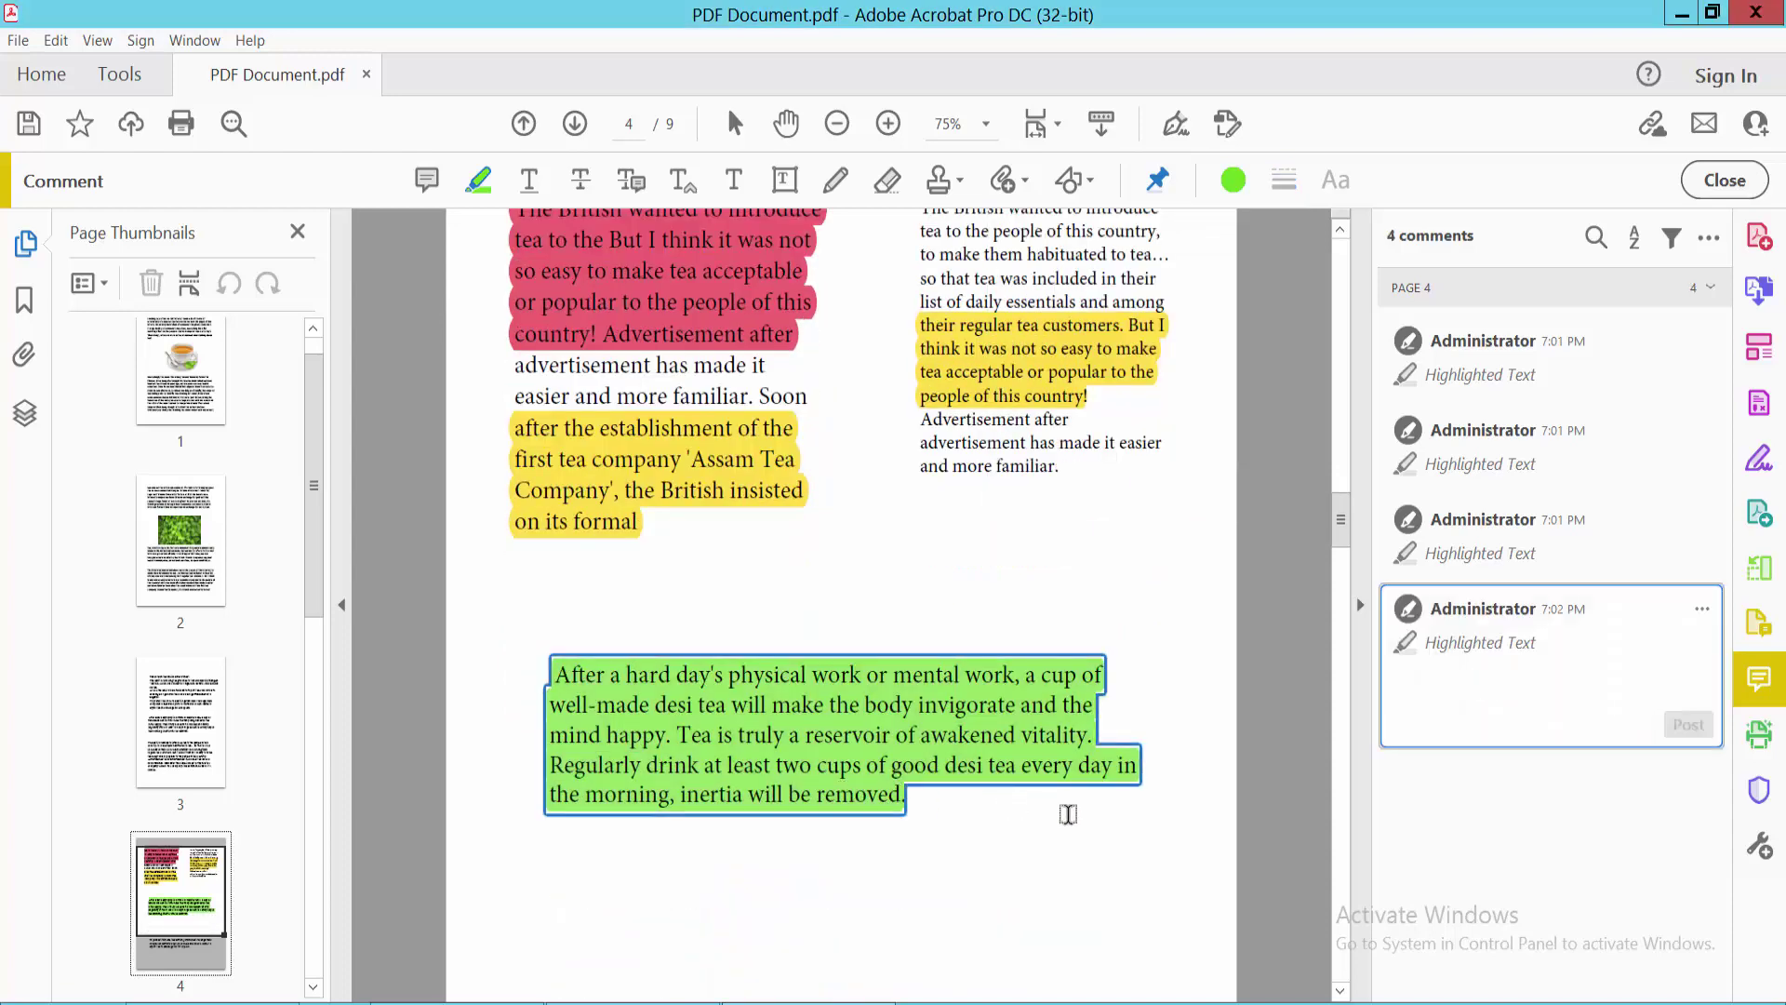
Deselect the green highlight on the 'After a hard day's physical work' paragraph
click(977, 831)
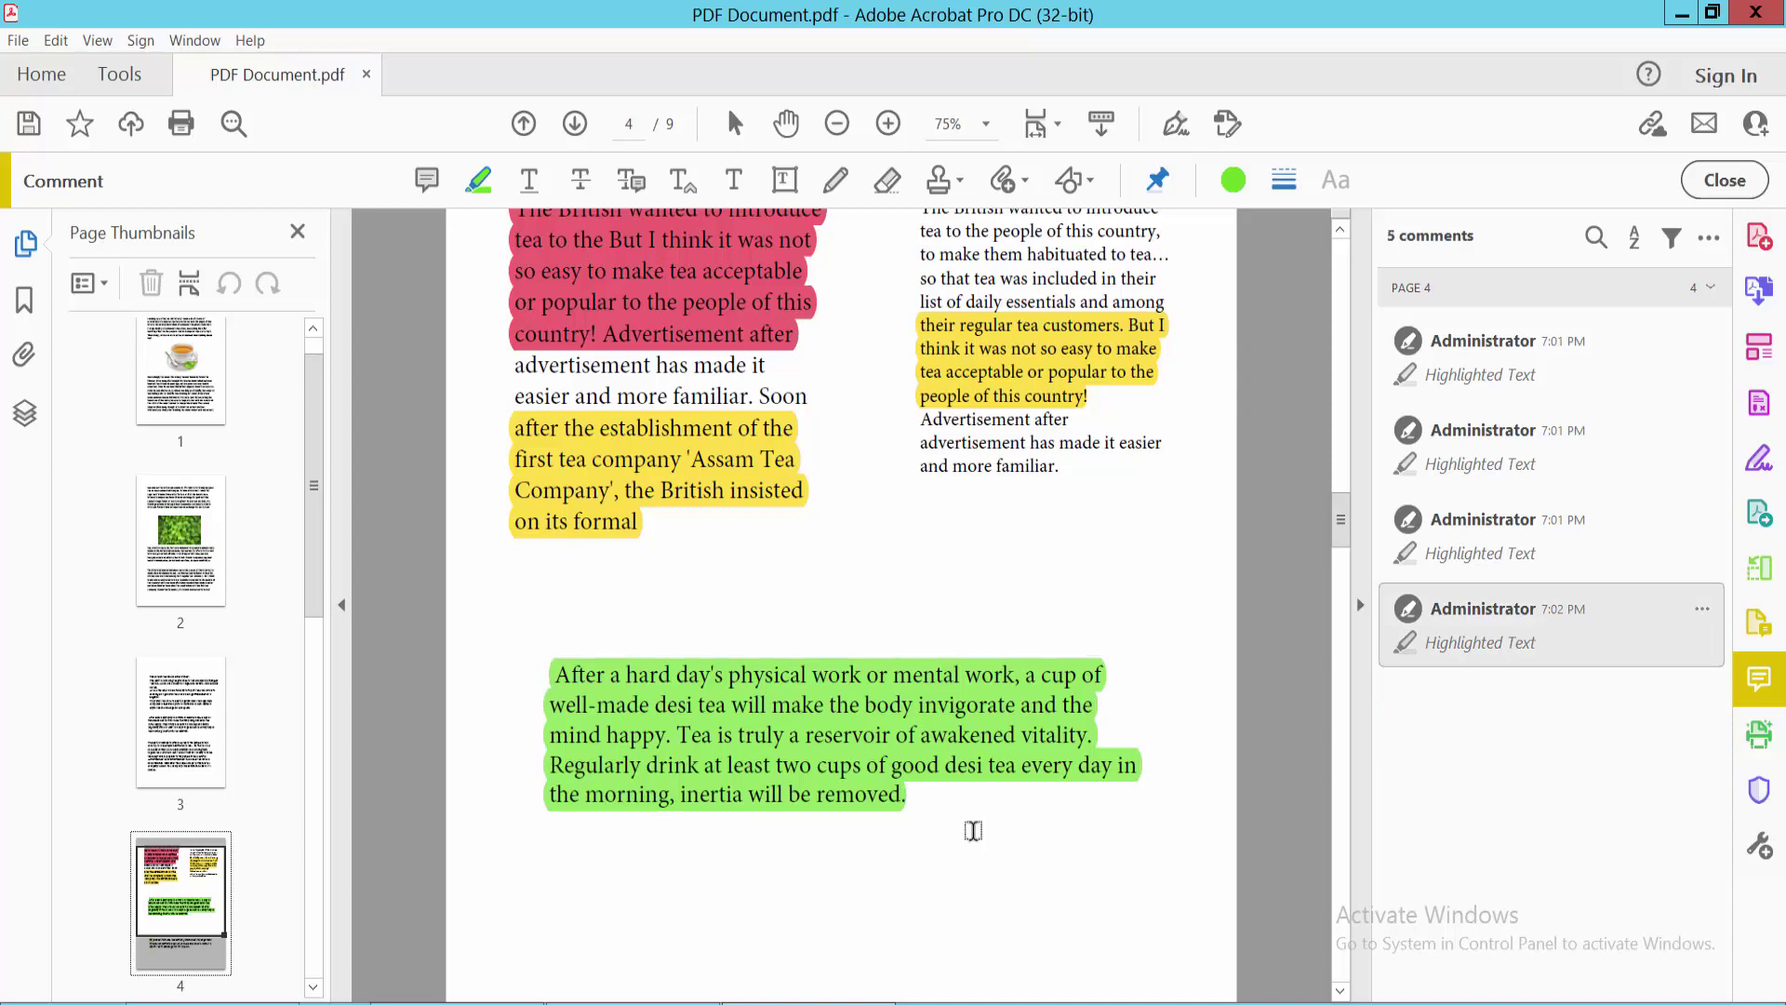
scroll(973, 830, down, 3)
scroll(939, 677, up, 2)
scroll(940, 677, up, 1)
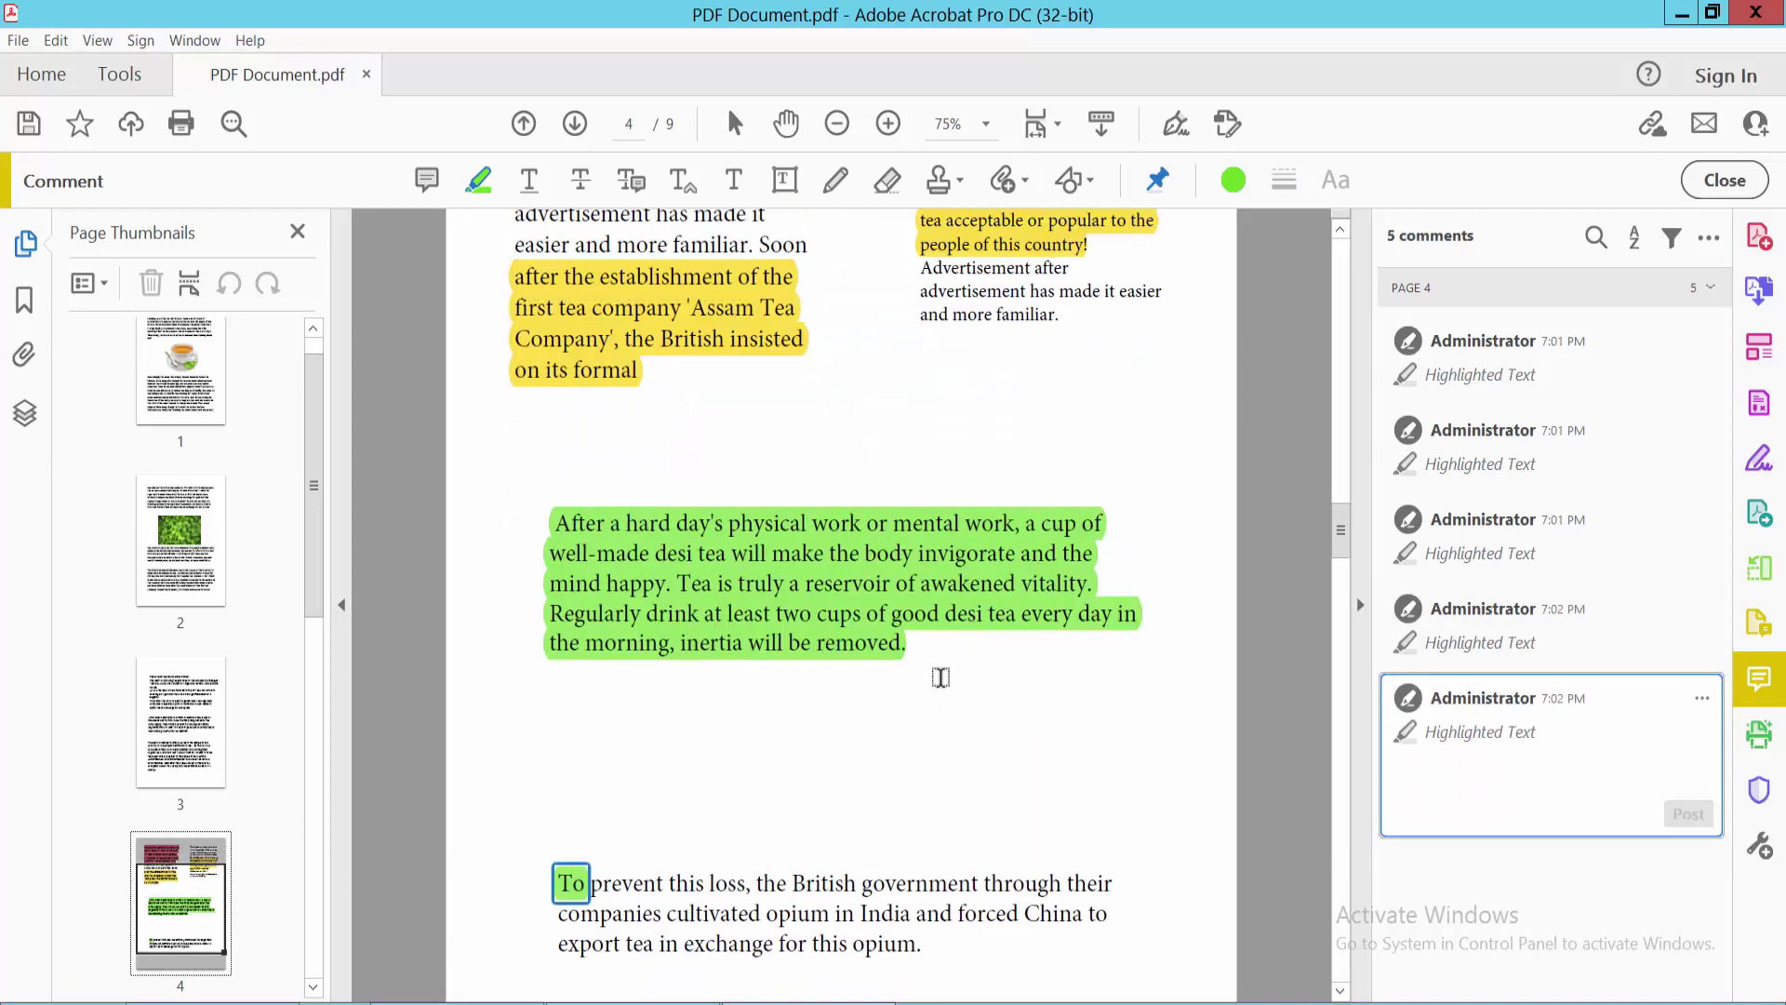
scroll(939, 676, up, 4)
scroll(938, 677, up, 2)
scroll(940, 676, up, 1)
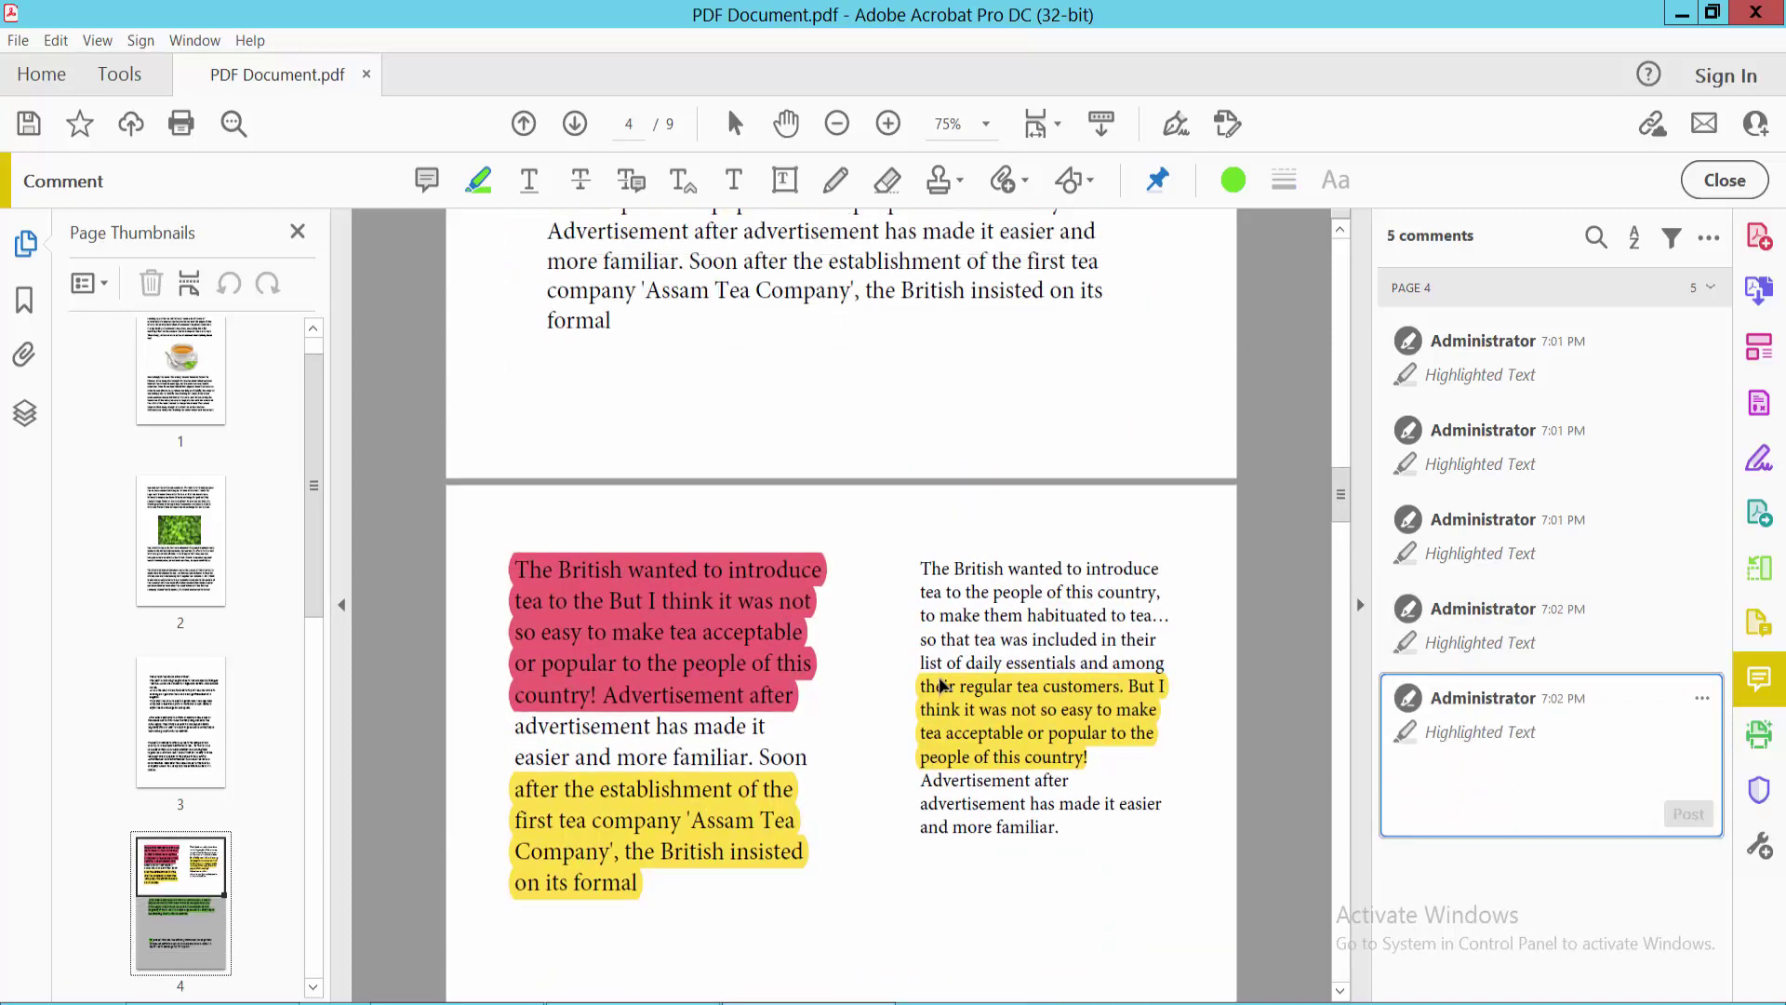